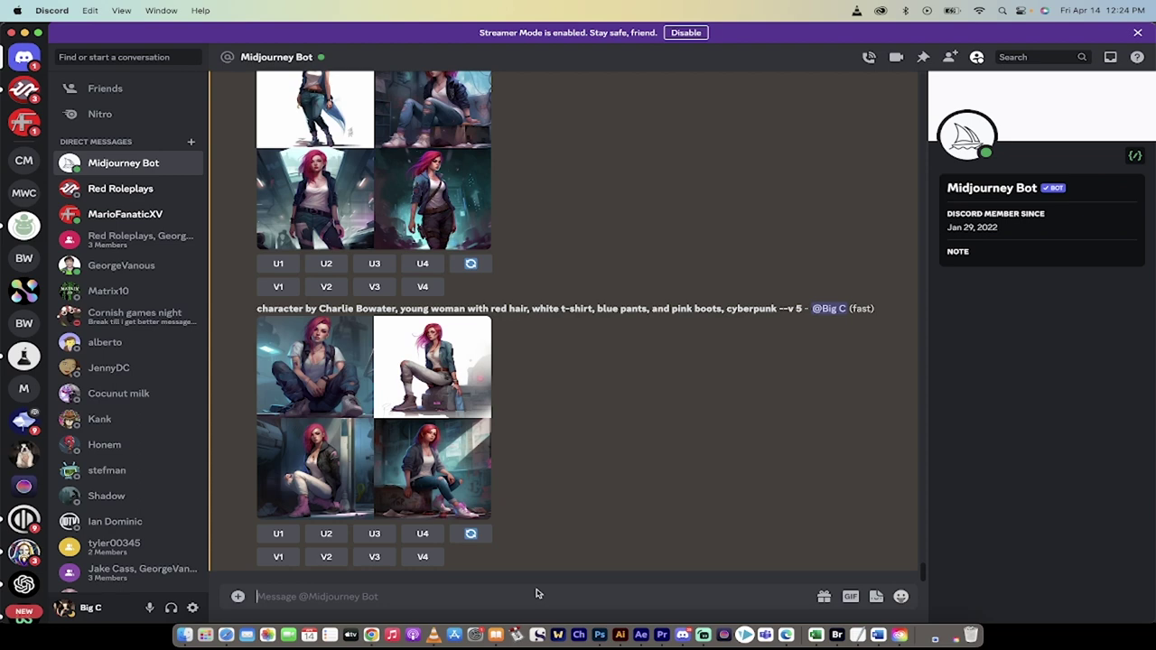
Resubmit the Charlie Bowater red-haired cyberpunk woman prompt (--v 5) with /imagine.
{"action": "left_click", "coordinate": [536, 593]}
{"action": "type", "text": "/imagine"}
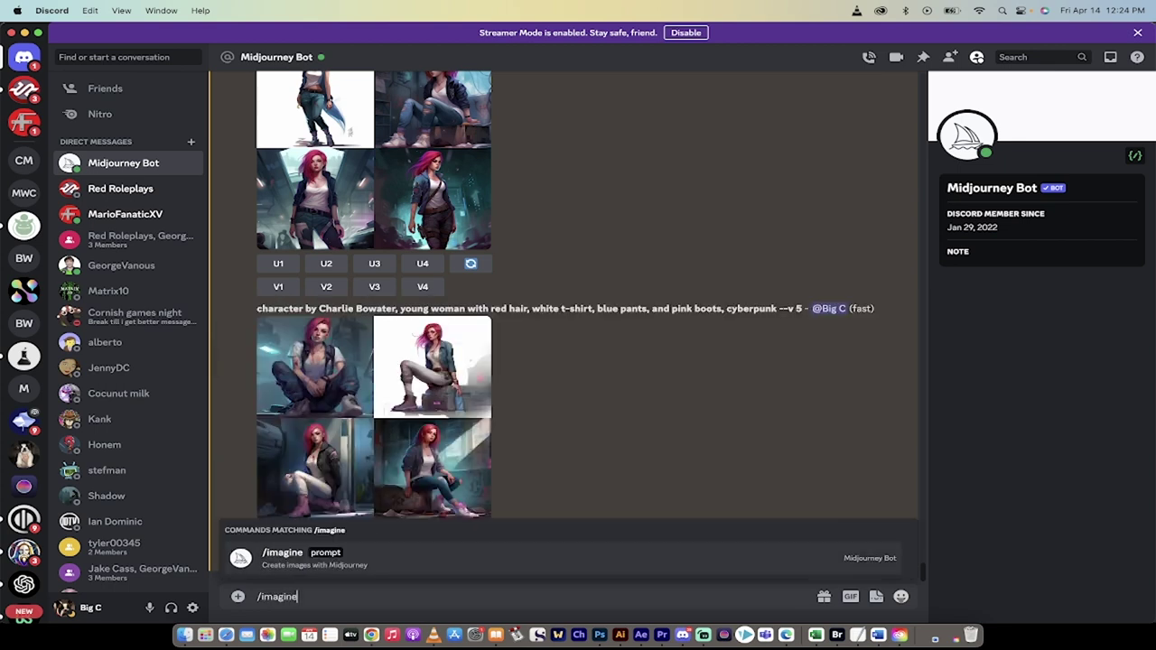
{"action": "key", "text": "Return"}
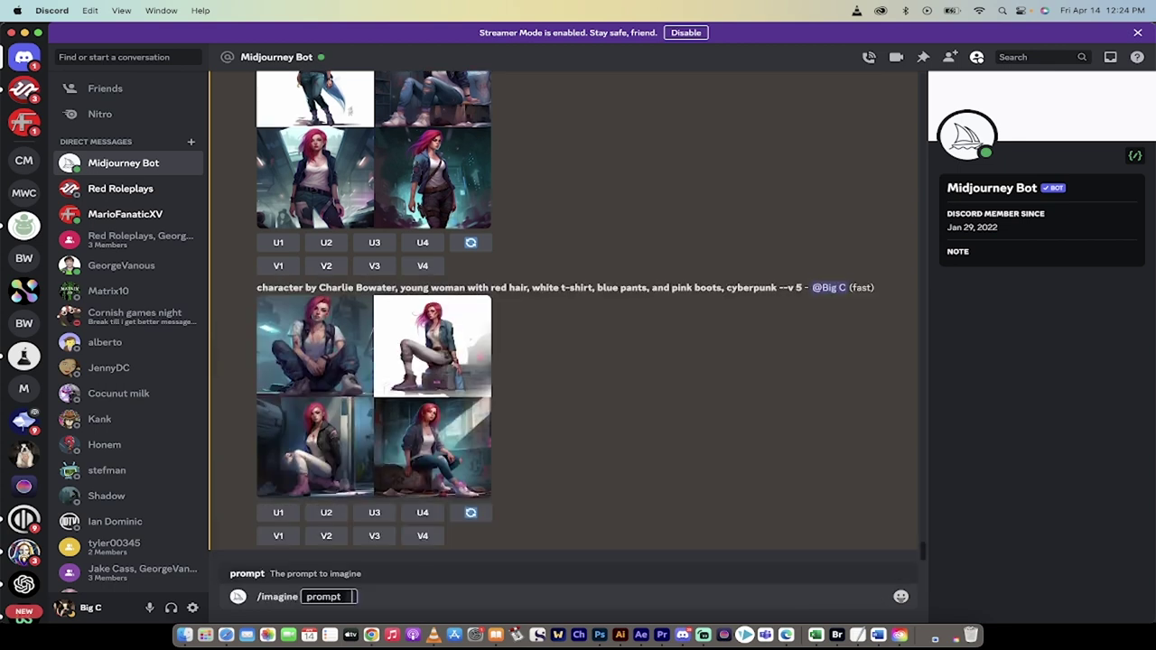
{"action": "type", "text": "character by Charlie Bowater, young woman with red hair, white t-shirt, blue pants, and pink boots, cyberpunk"}
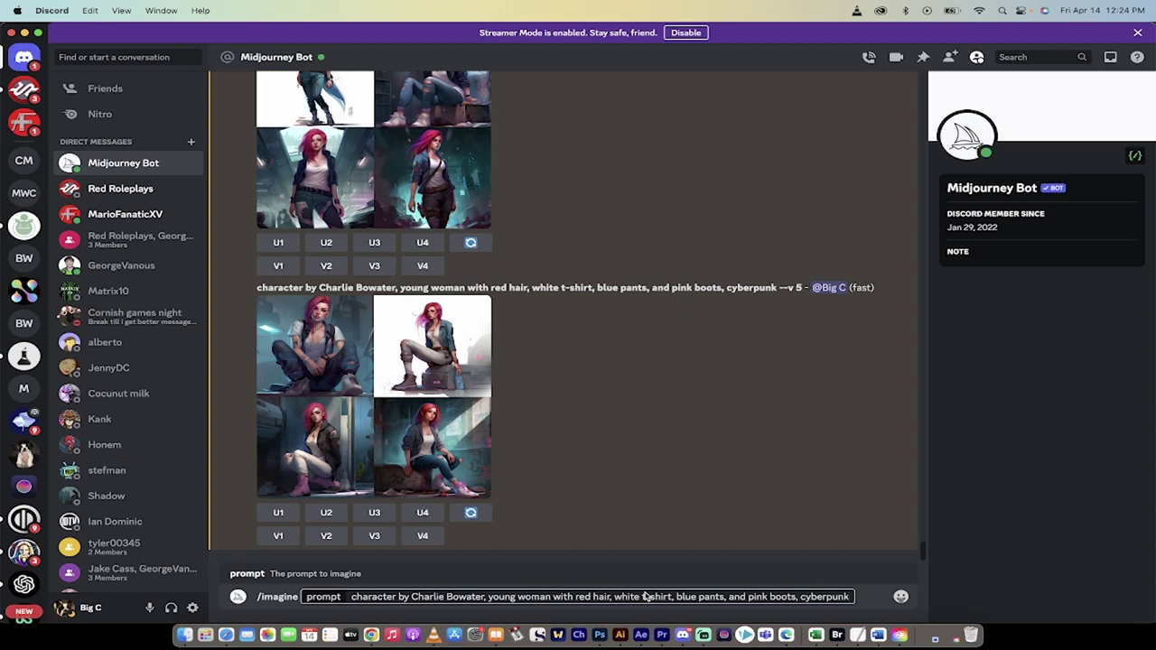
{"action": "key", "text": "Return"}
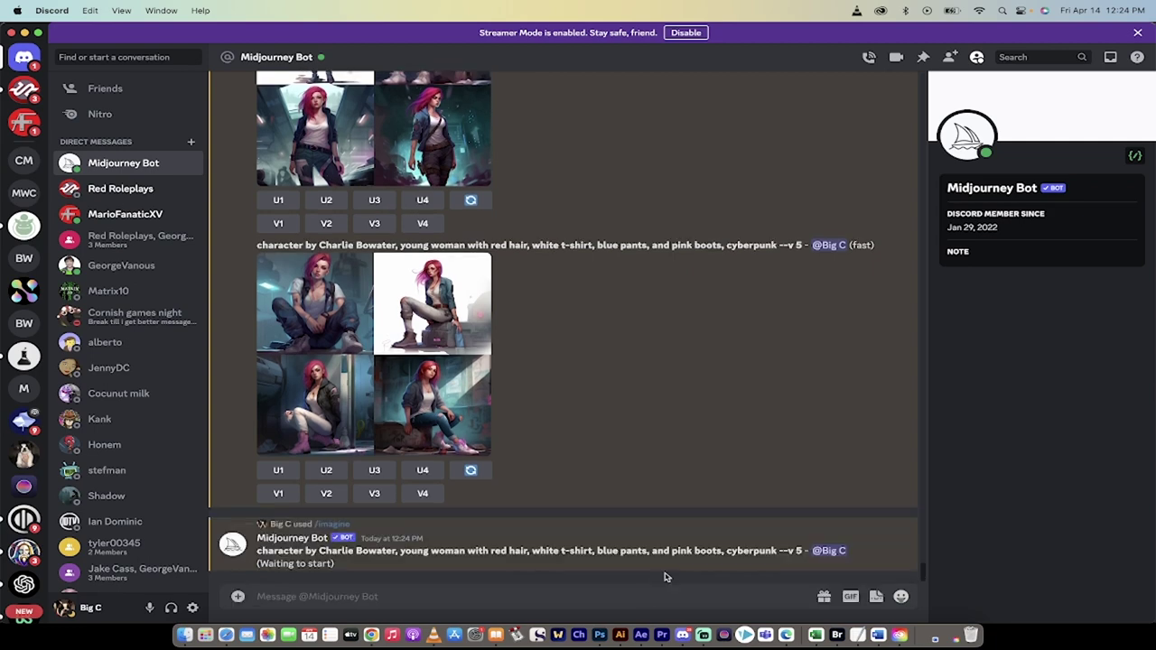
Switch to Chrome and open the Illustrators style category on midlibrary.io.
{"action": "left_click", "coordinate": [371, 635]}
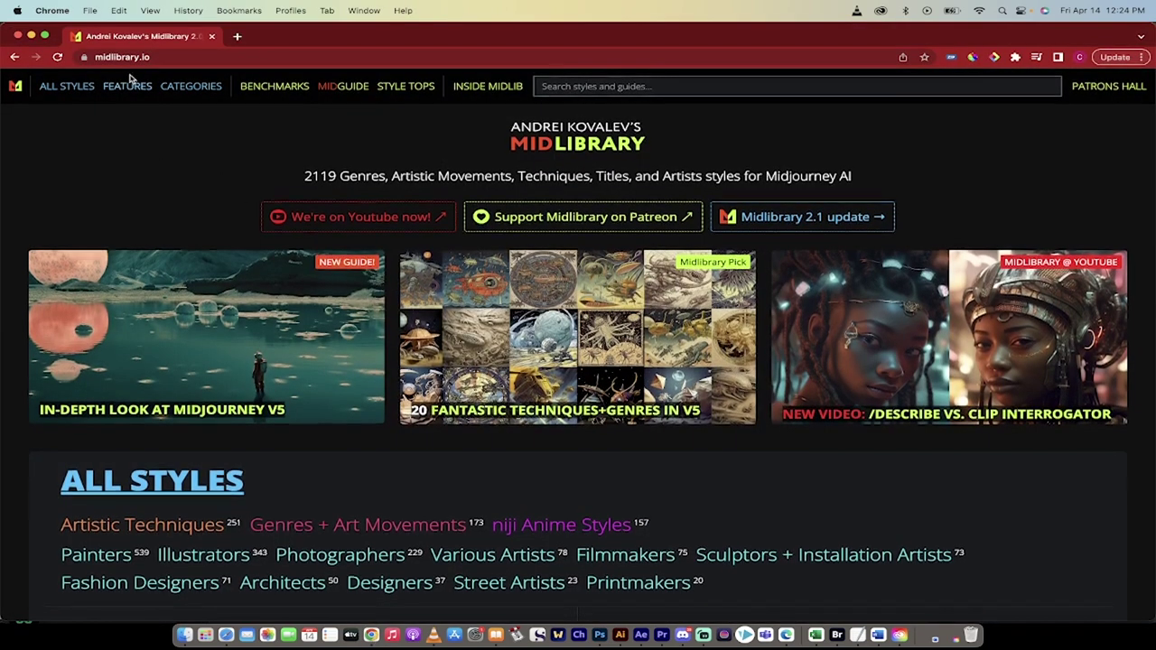
{"action": "left_click", "coordinate": [167, 56]}
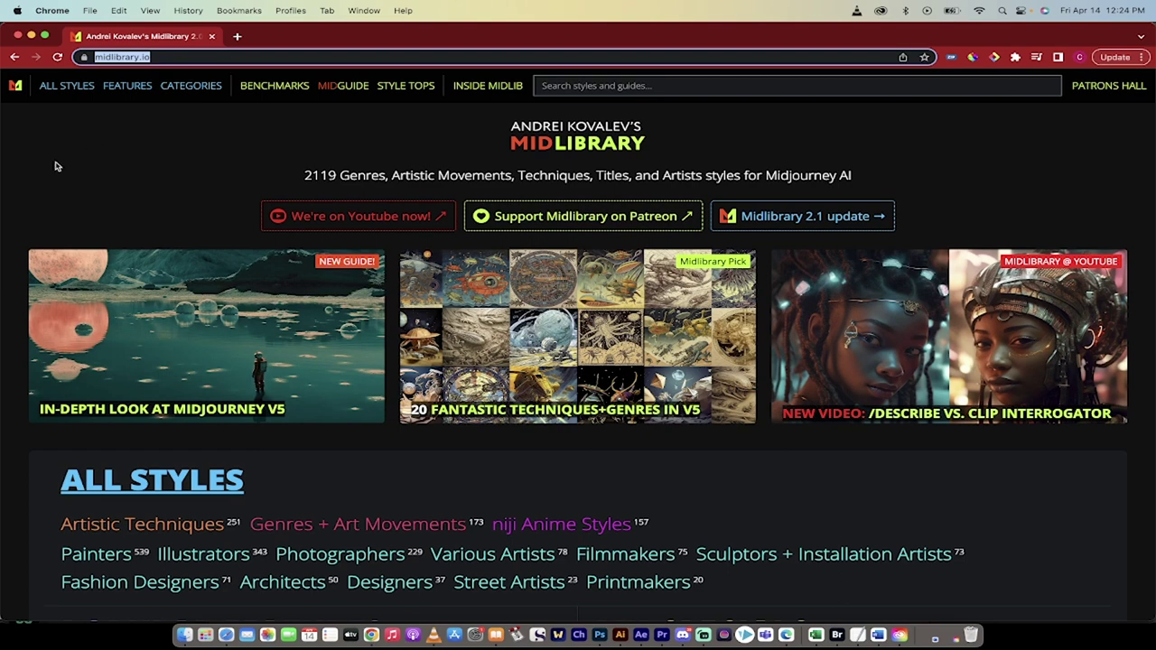
{"action": "left_click", "coordinate": [25, 177]}
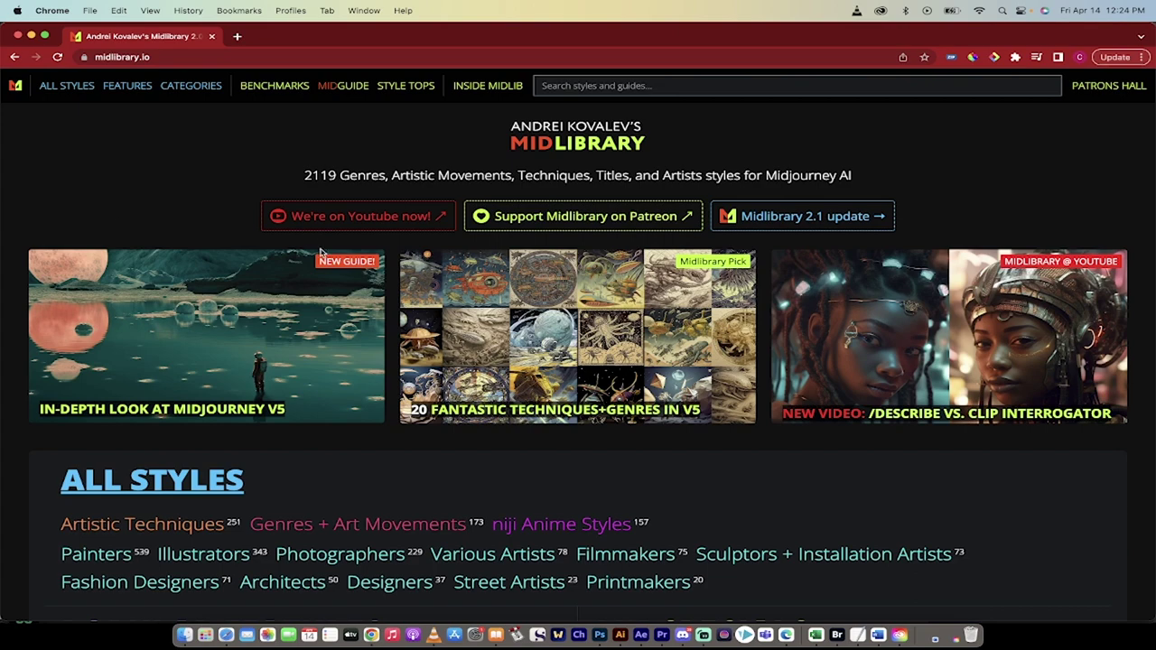
{"action": "scroll", "coordinate": [361, 571], "scroll_direction": "down", "scroll_amount": 2}
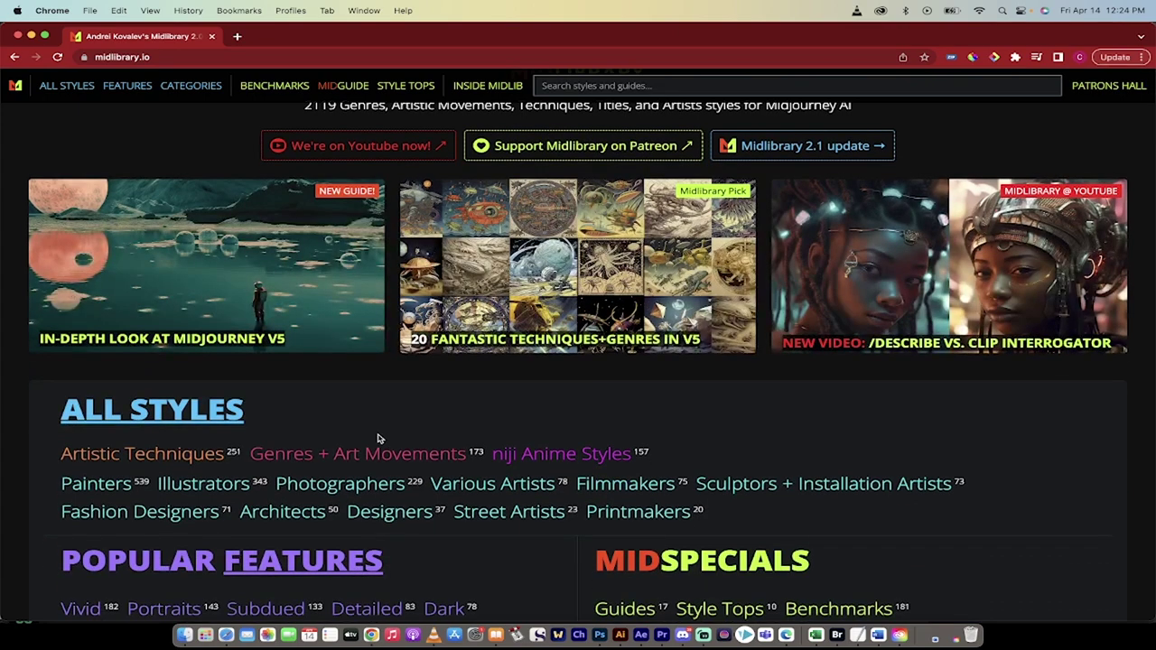
{"action": "scroll", "coordinate": [319, 391], "scroll_direction": "up", "scroll_amount": 2}
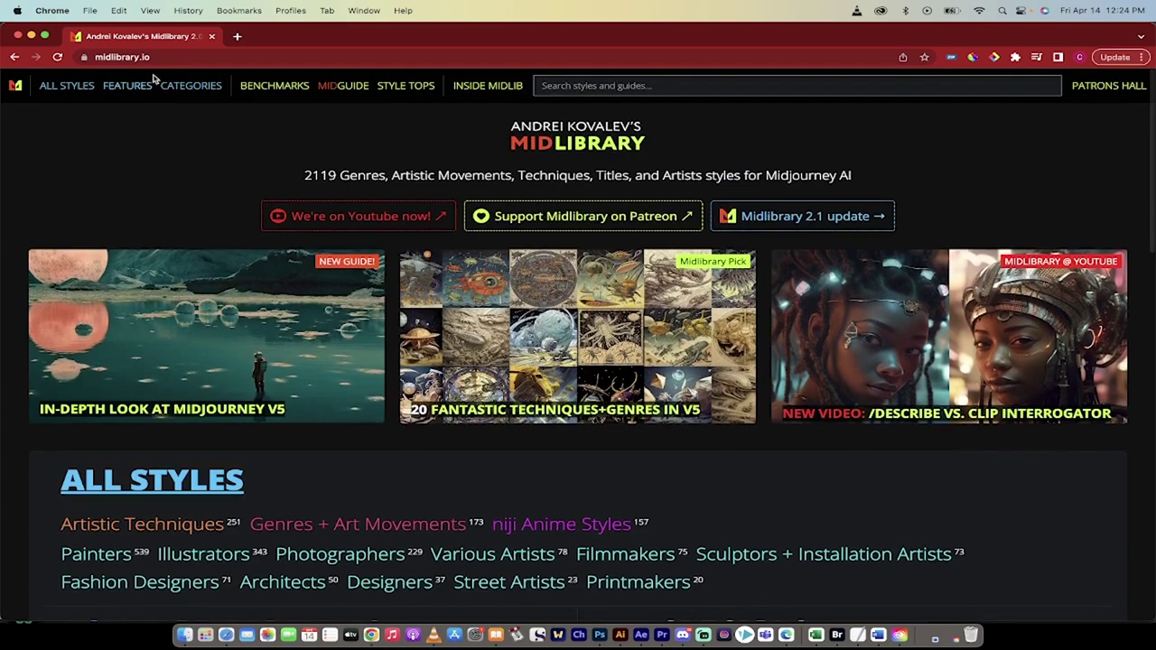
{"action": "left_click", "coordinate": [211, 559]}
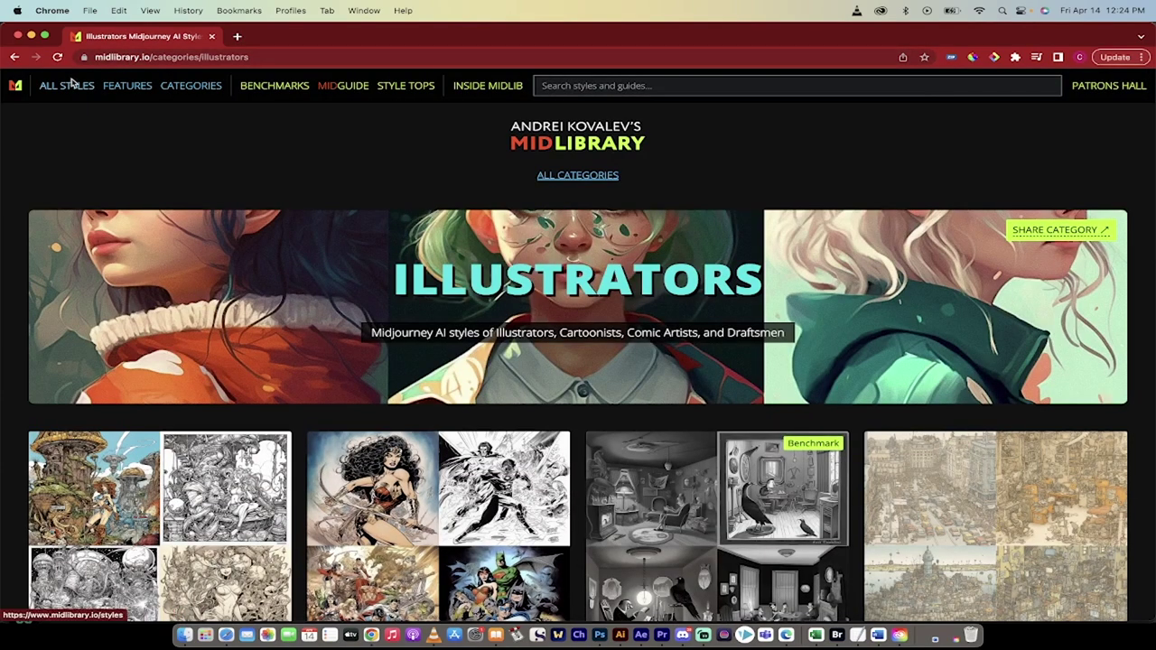
Scroll the Illustrators thumbnails down to Charlie Bowater's samples, then return to Discord.
{"action": "scroll", "coordinate": [513, 410], "scroll_direction": "down", "scroll_amount": 10}
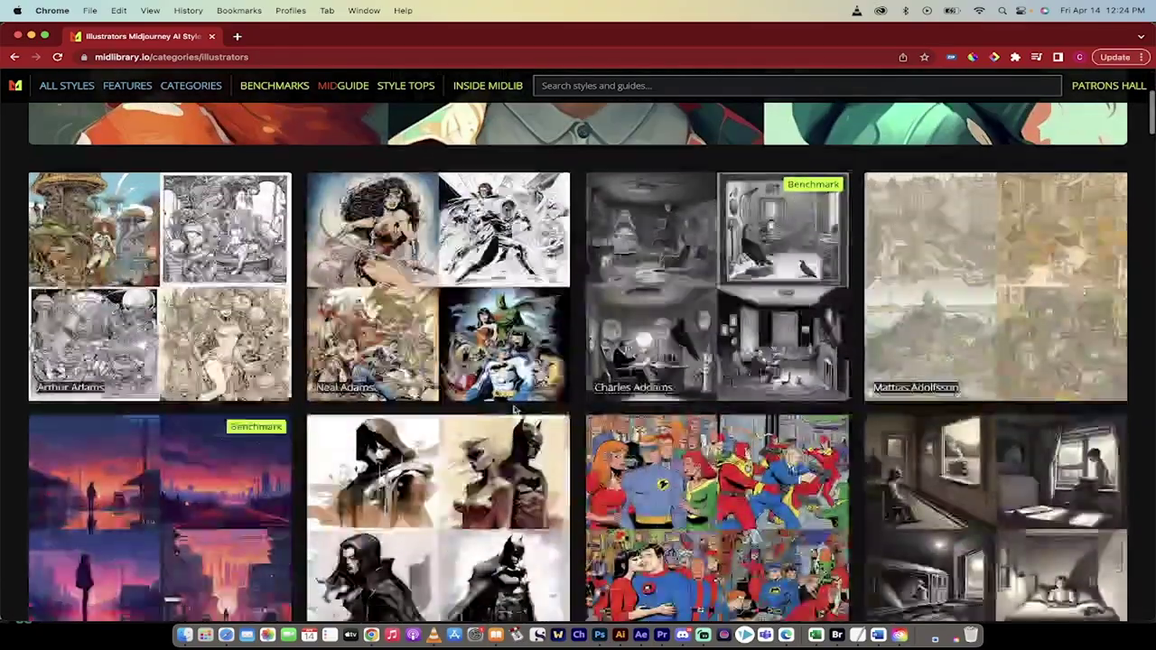
{"action": "scroll", "coordinate": [730, 412], "scroll_direction": "down", "scroll_amount": 8}
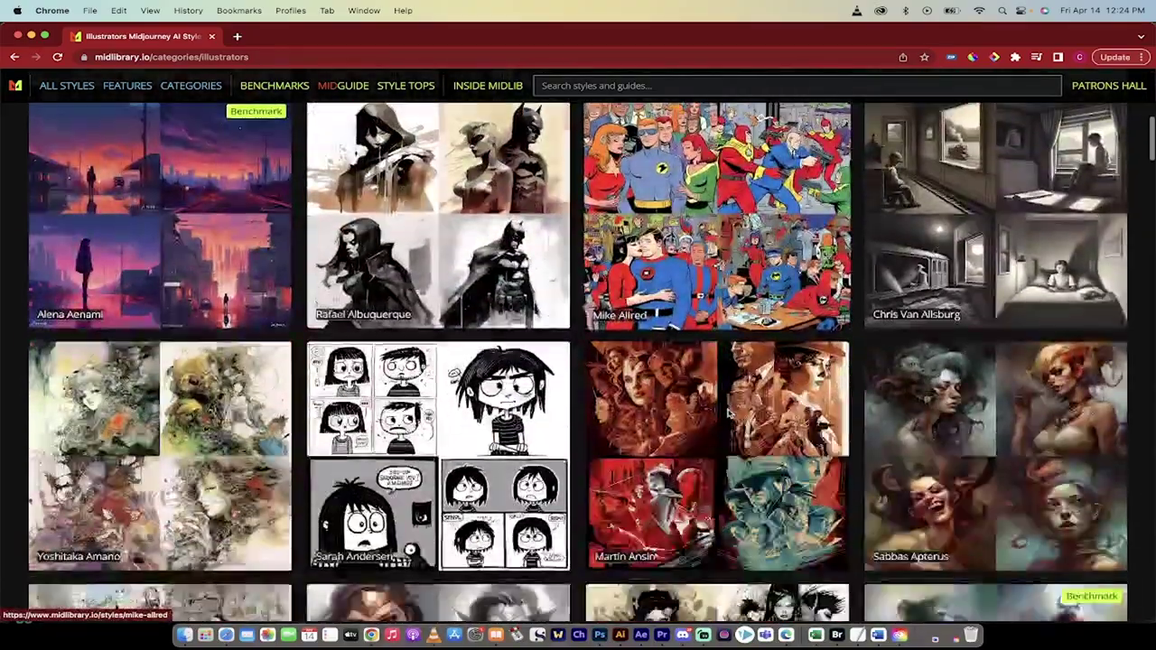
{"action": "scroll", "coordinate": [340, 401], "scroll_direction": "down", "scroll_amount": 2}
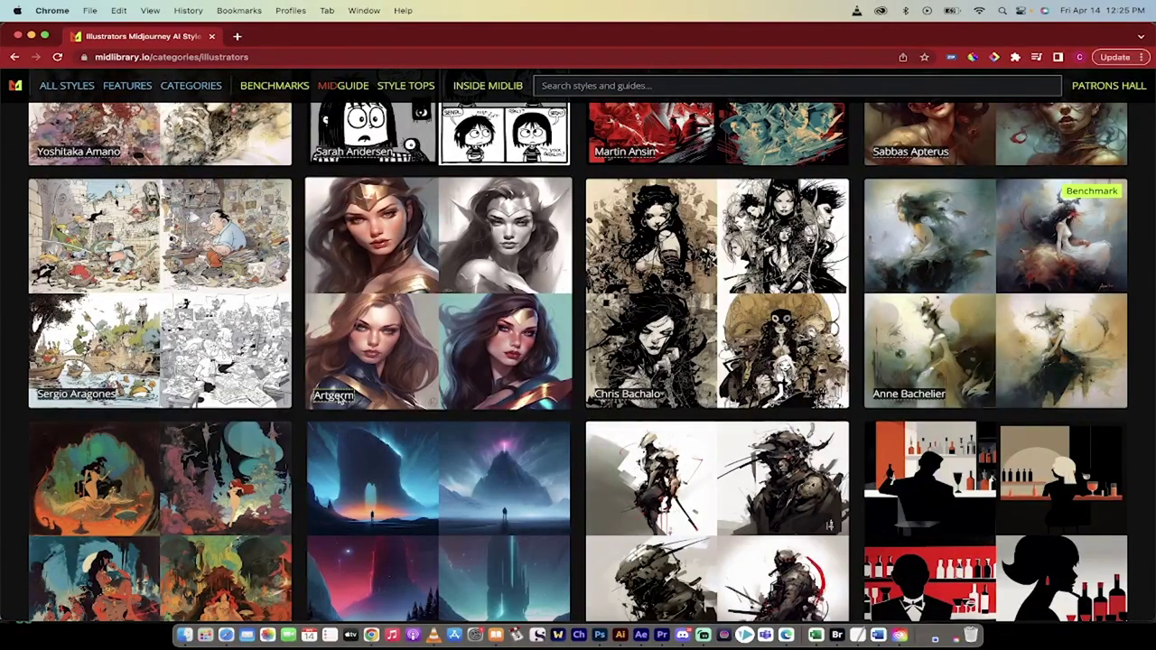
{"action": "scroll", "coordinate": [451, 338], "scroll_direction": "down", "scroll_amount": 5}
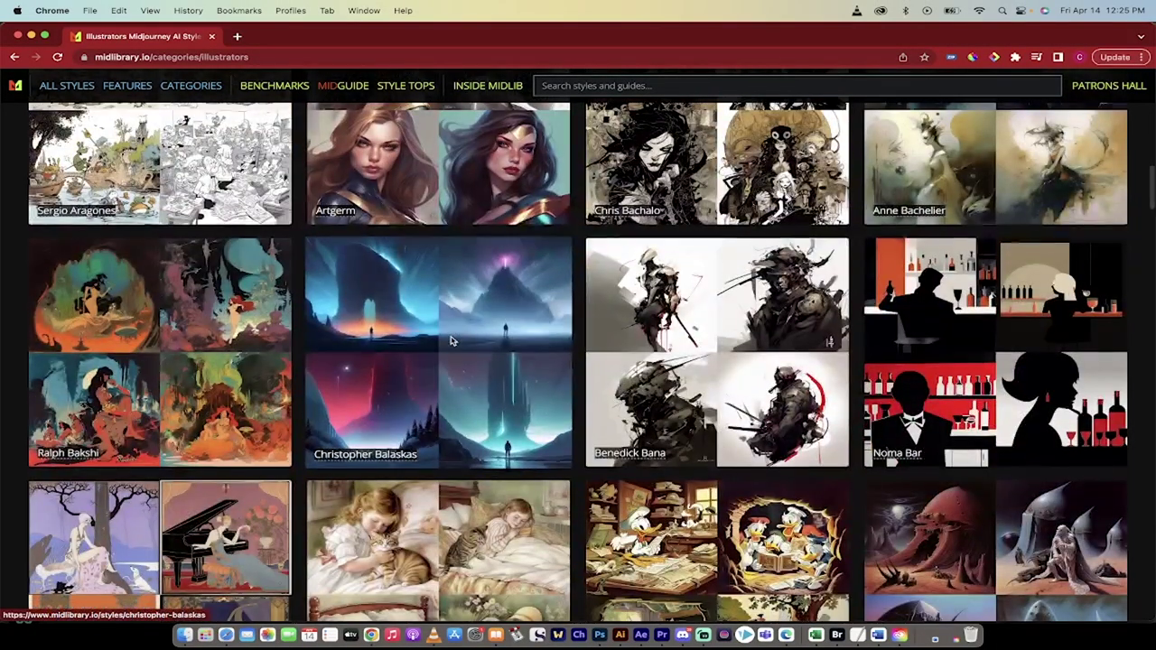
{"action": "scroll", "coordinate": [451, 341], "scroll_direction": "down", "scroll_amount": 8}
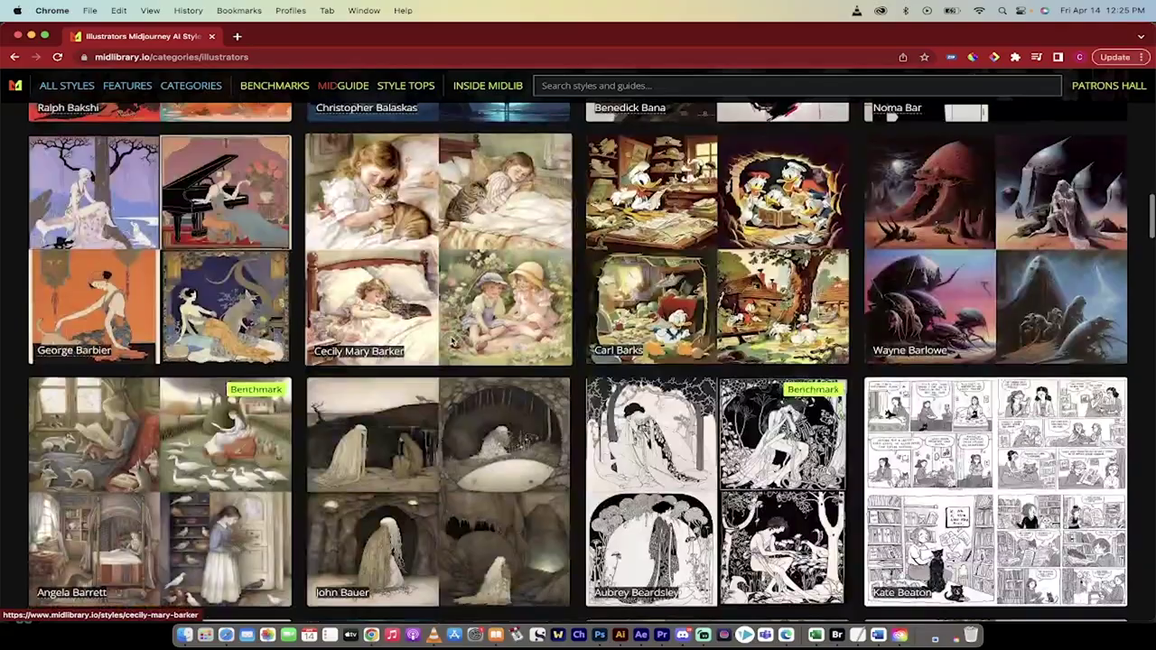
{"action": "scroll", "coordinate": [452, 341], "scroll_direction": "down", "scroll_amount": 8}
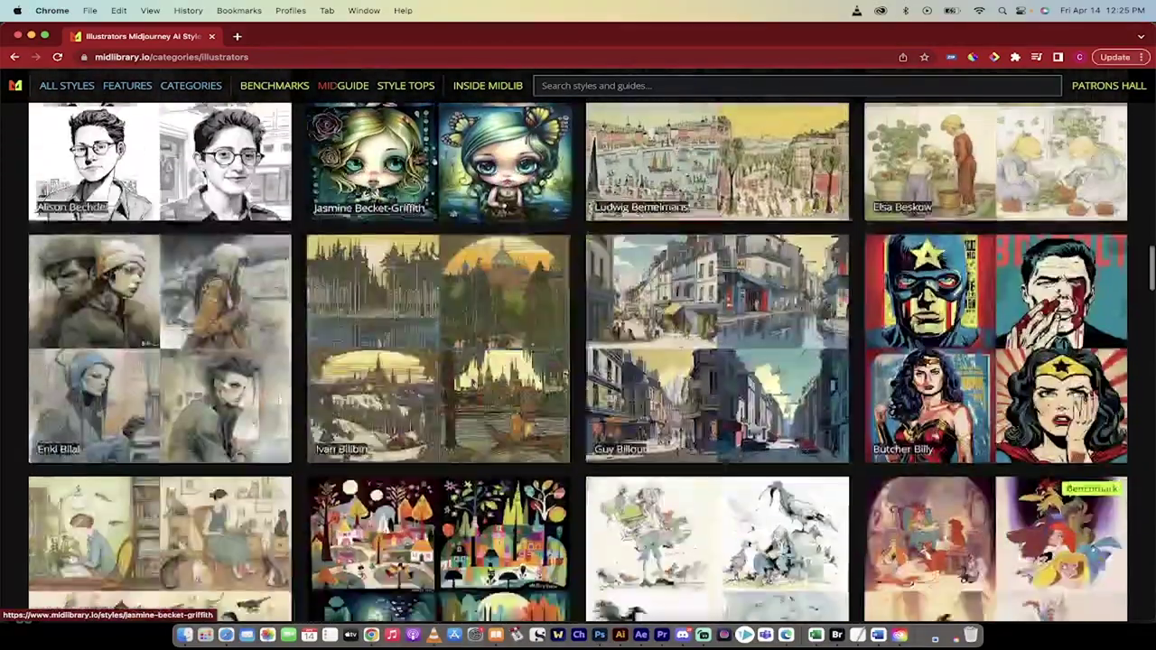
{"action": "scroll", "coordinate": [458, 438], "scroll_direction": "down", "scroll_amount": 8}
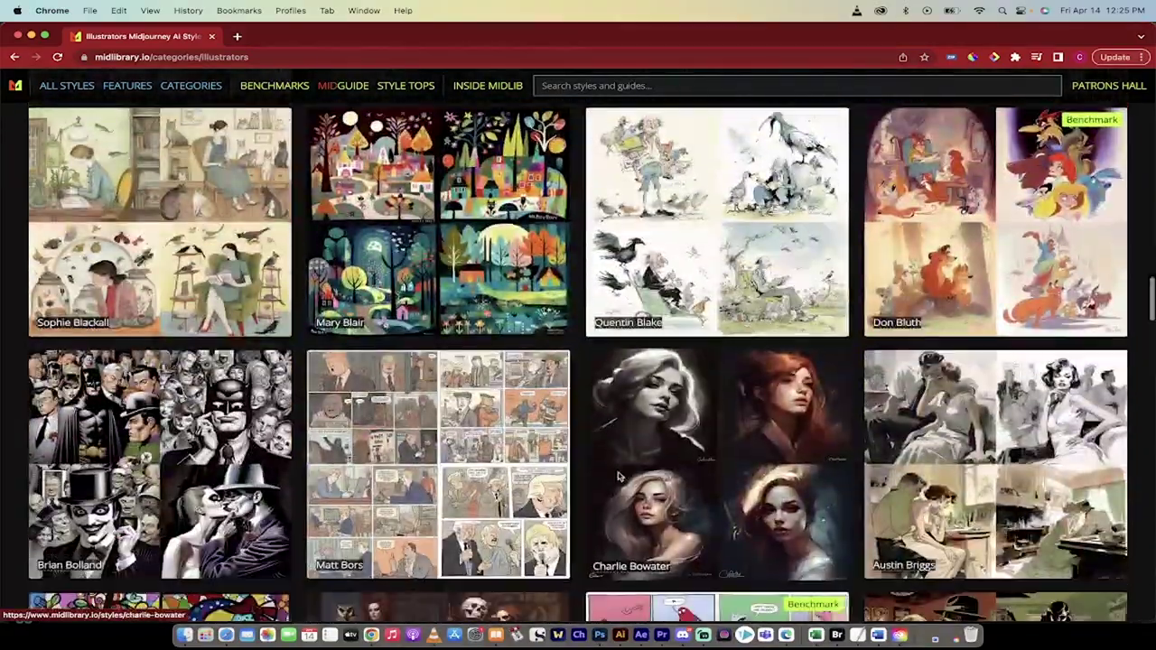
{"action": "scroll", "coordinate": [619, 482], "scroll_direction": "down", "scroll_amount": 4}
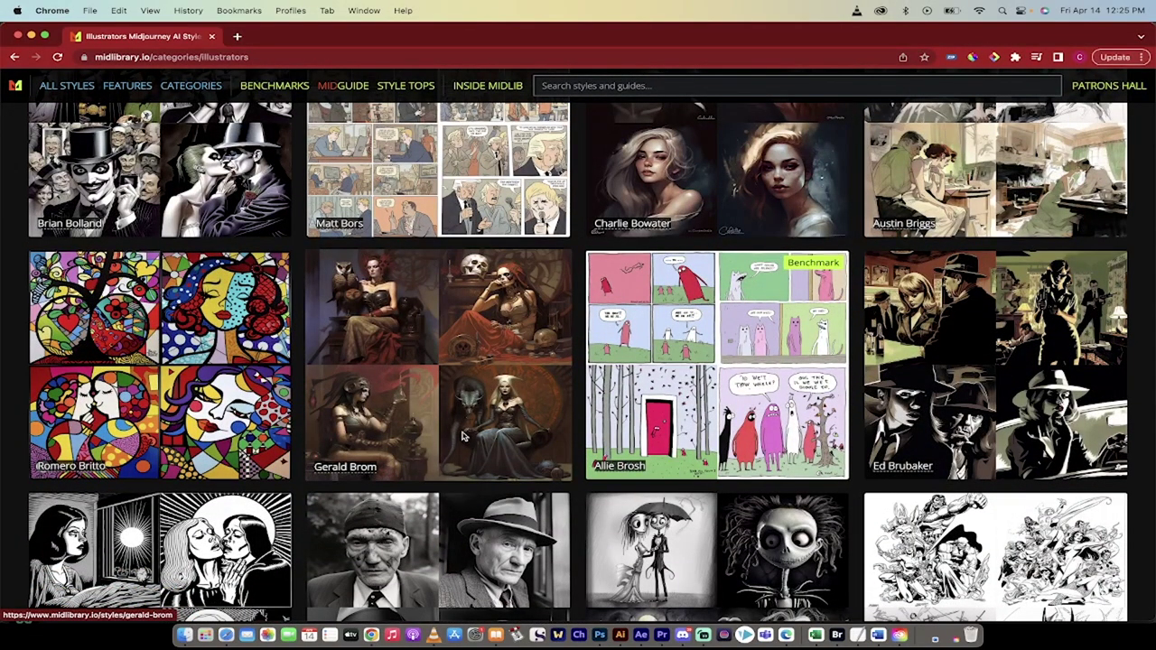
{"action": "scroll", "coordinate": [474, 437], "scroll_direction": "up", "scroll_amount": 2}
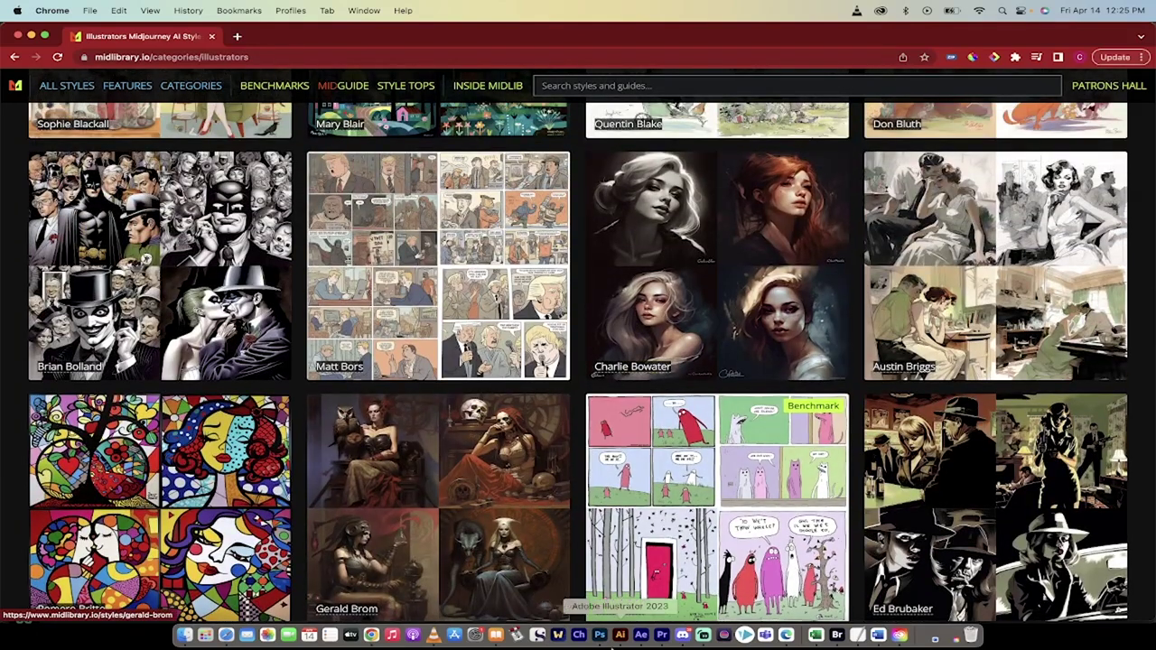
{"action": "left_click", "coordinate": [684, 638]}
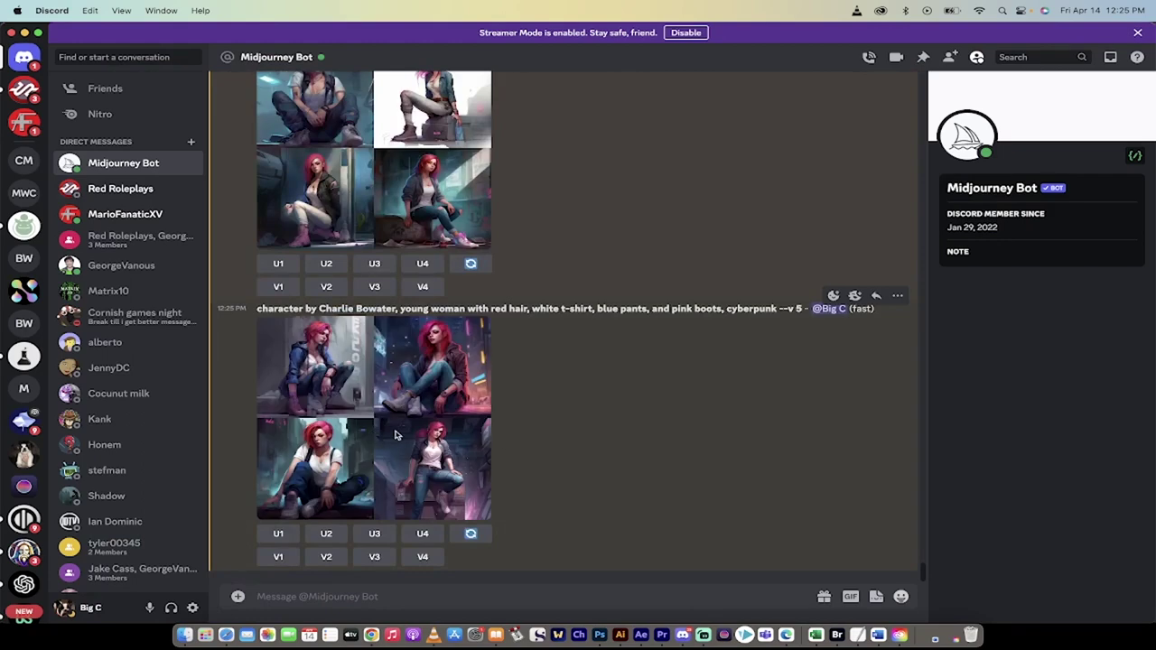
{"action": "left_click", "coordinate": [400, 402]}
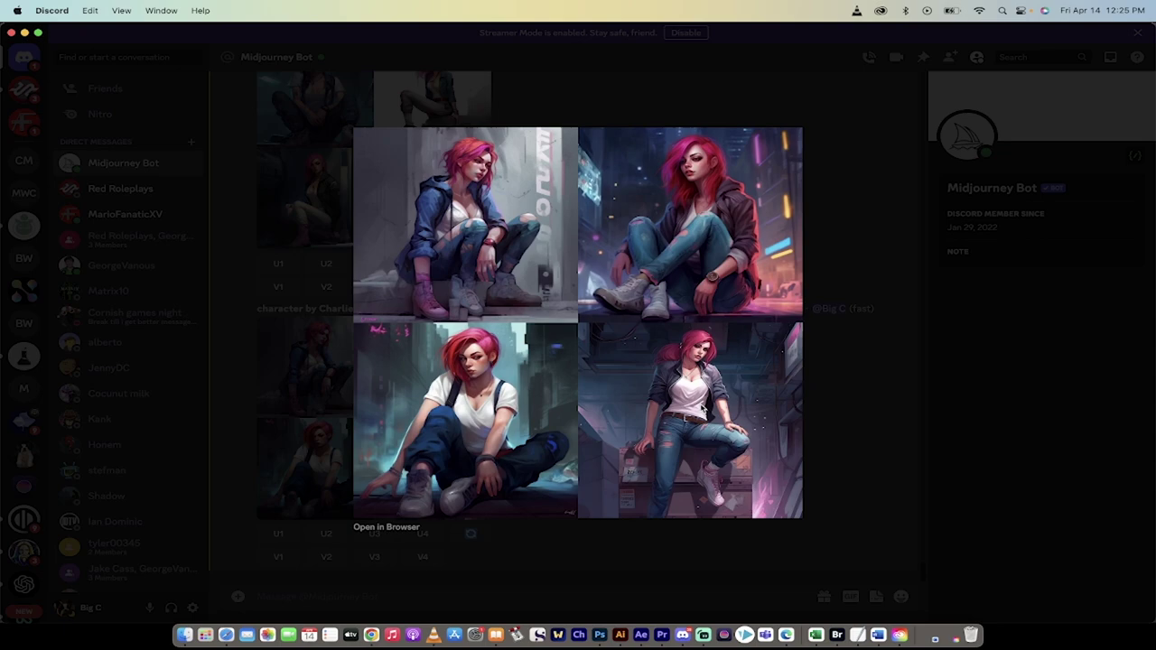
{"action": "left_click", "coordinate": [818, 443]}
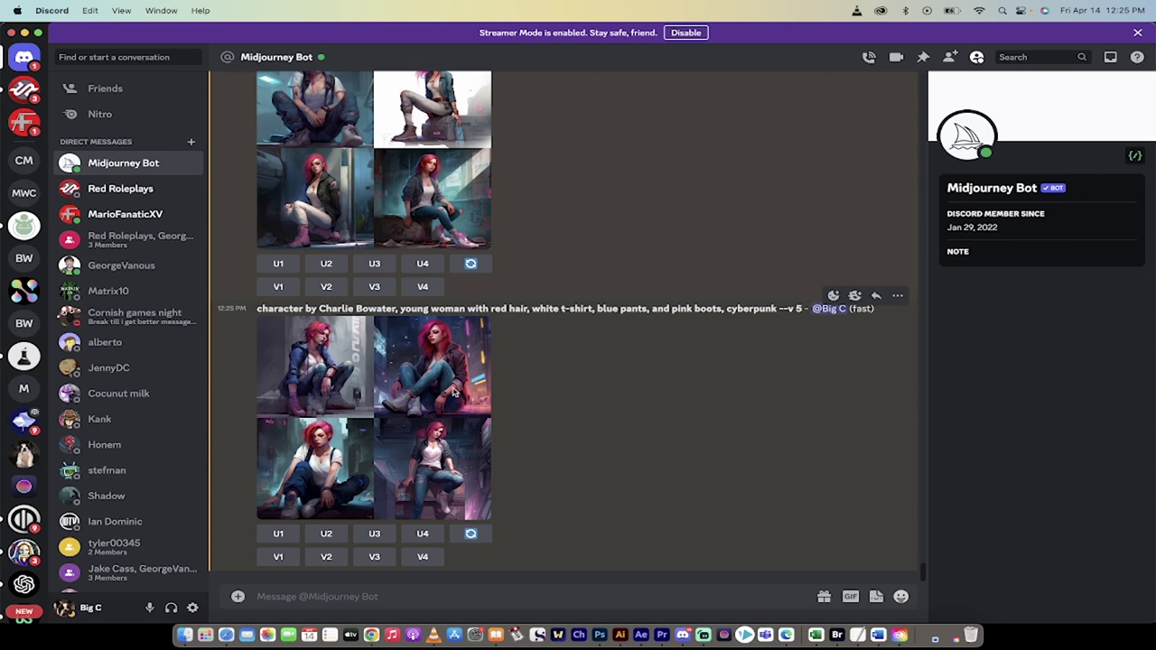
Send the new grid's job details to DMs using Apps > DM Results.
{"action": "right_click", "coordinate": [383, 407]}
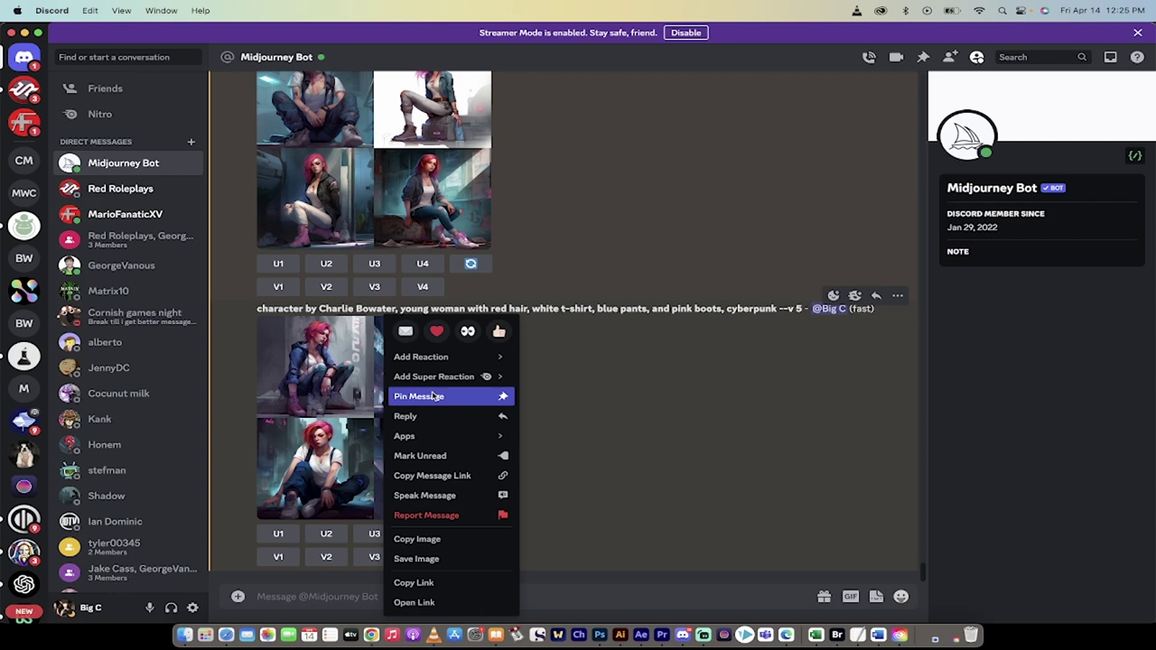
{"action": "left_click", "coordinate": [408, 334]}
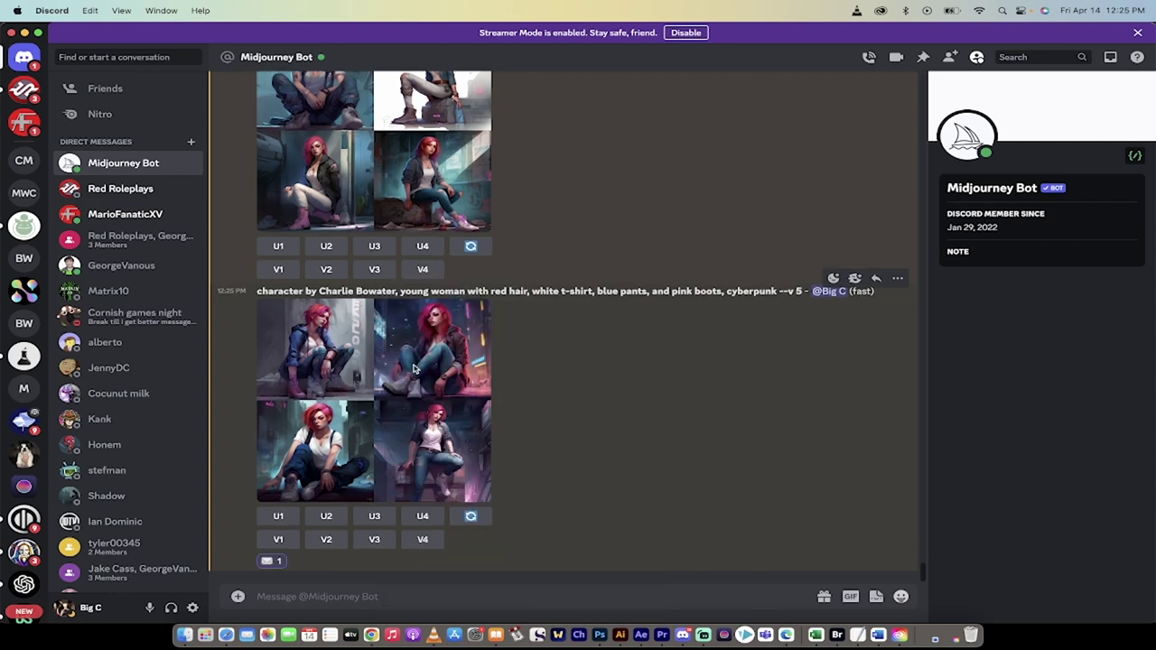
{"action": "right_click", "coordinate": [418, 146]}
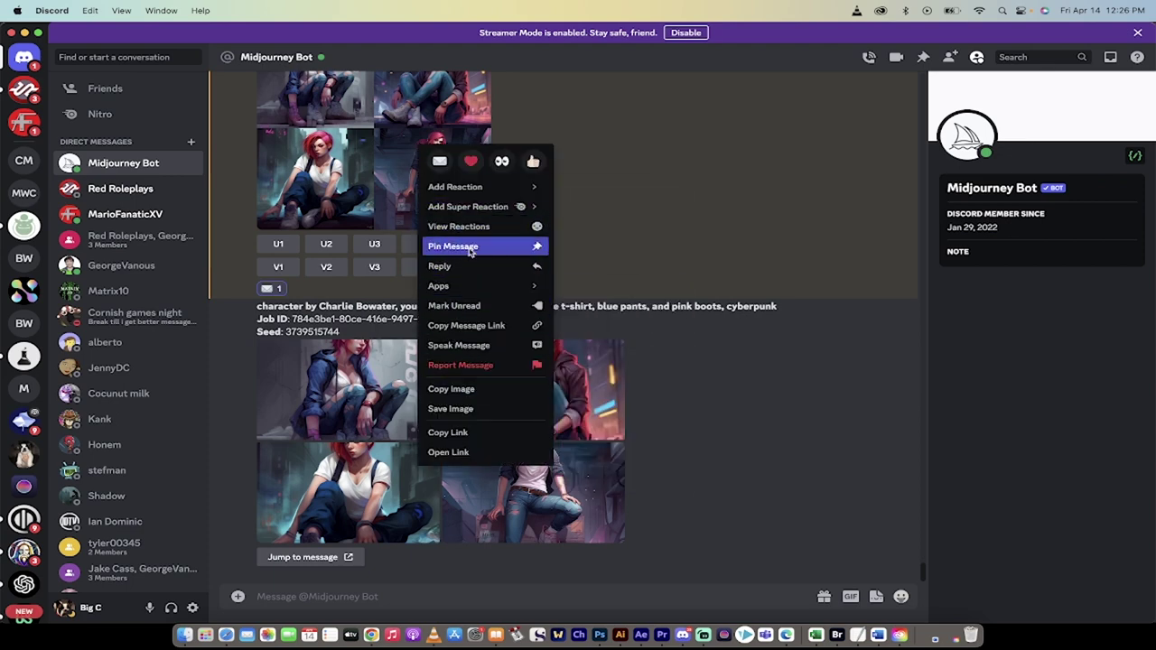
{"action": "mouse_move", "coordinate": [470, 287]}
{"action": "left_click", "coordinate": [588, 311]}
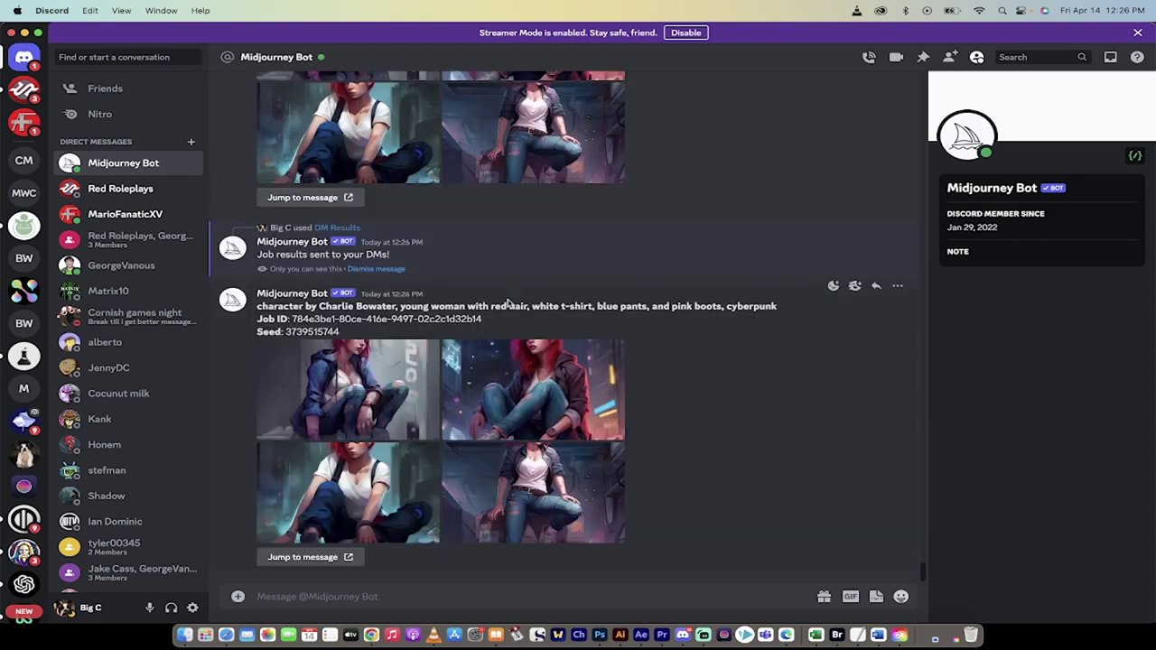
{"action": "scroll", "coordinate": [508, 303], "scroll_direction": "up", "scroll_amount": 4}
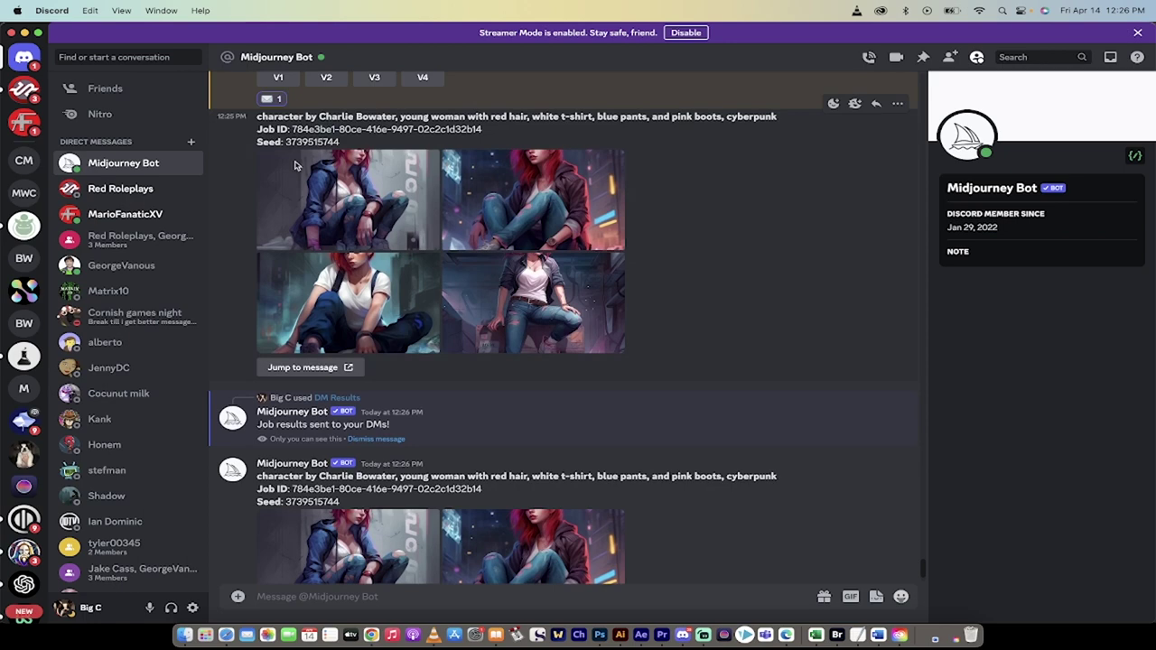
{"action": "left_click_drag", "start_coordinate": [343, 142], "coordinate": [282, 141]}
{"action": "key", "text": "super+c"}
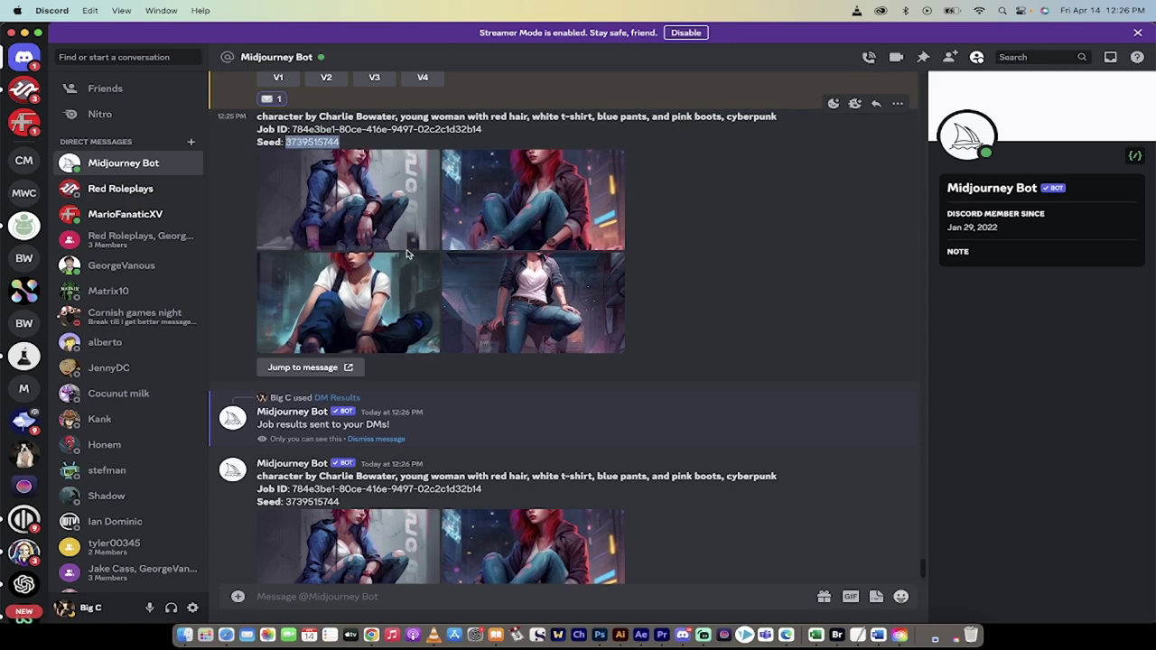
{"action": "scroll", "coordinate": [418, 267], "scroll_direction": "down", "scroll_amount": 4}
{"action": "left_click", "coordinate": [284, 596]}
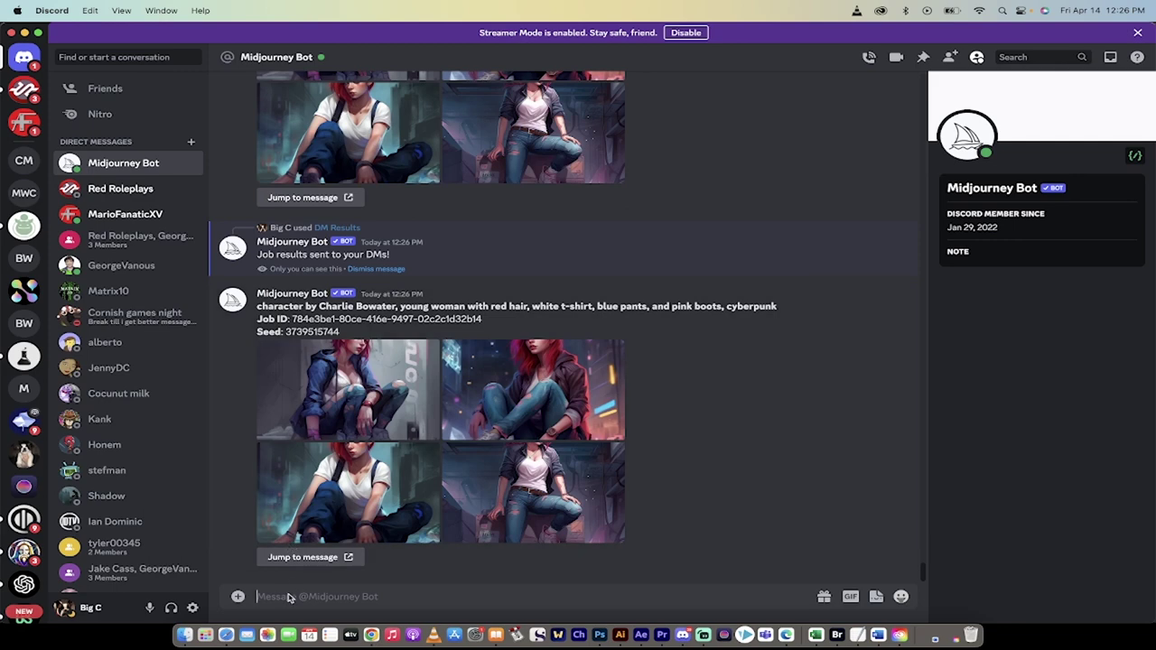
{"action": "key", "text": "super+v"}
{"action": "key", "text": "Return"}
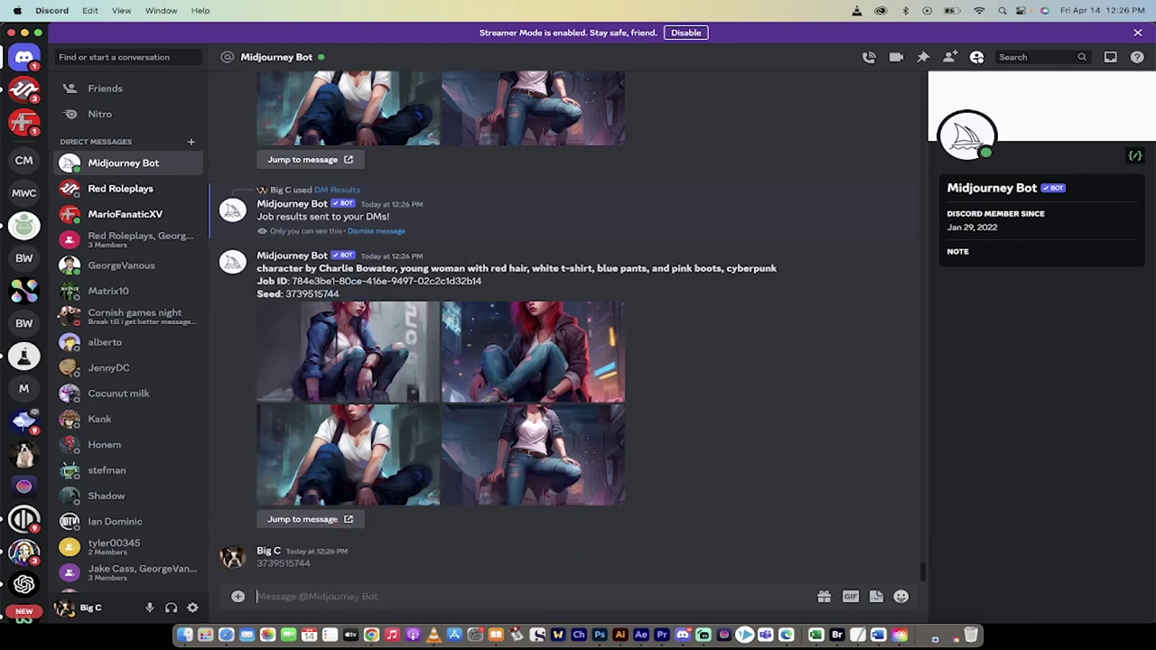
{"action": "scroll", "coordinate": [258, 329], "scroll_direction": "up", "scroll_amount": 5}
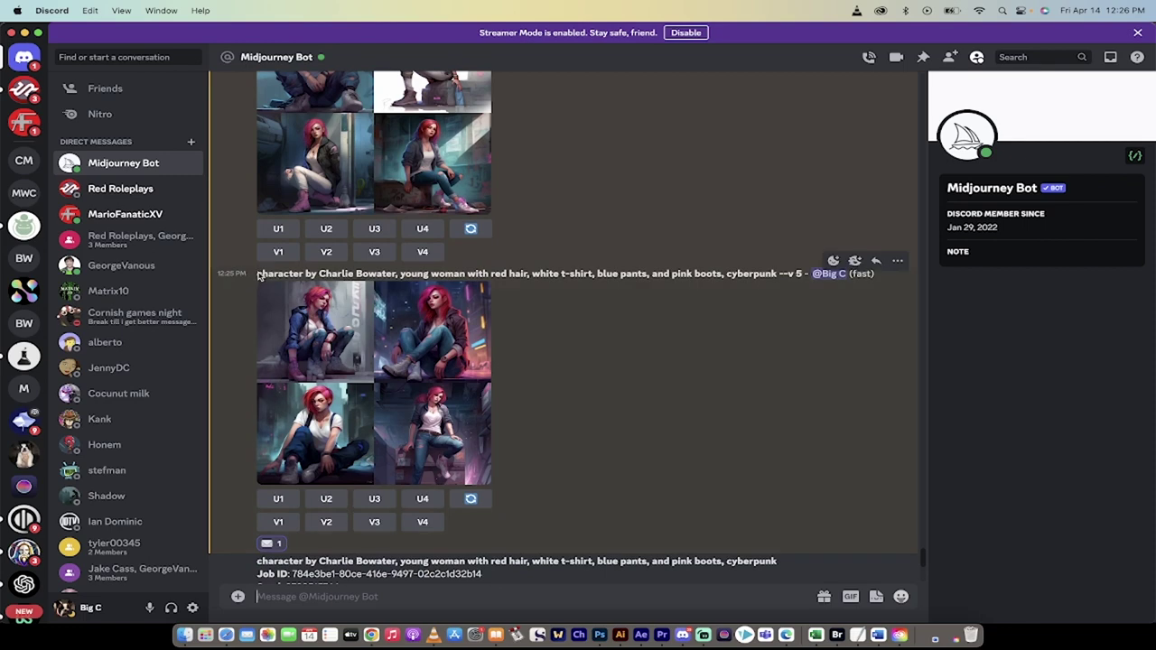
{"action": "left_click_drag", "start_coordinate": [259, 279], "coordinate": [778, 274]}
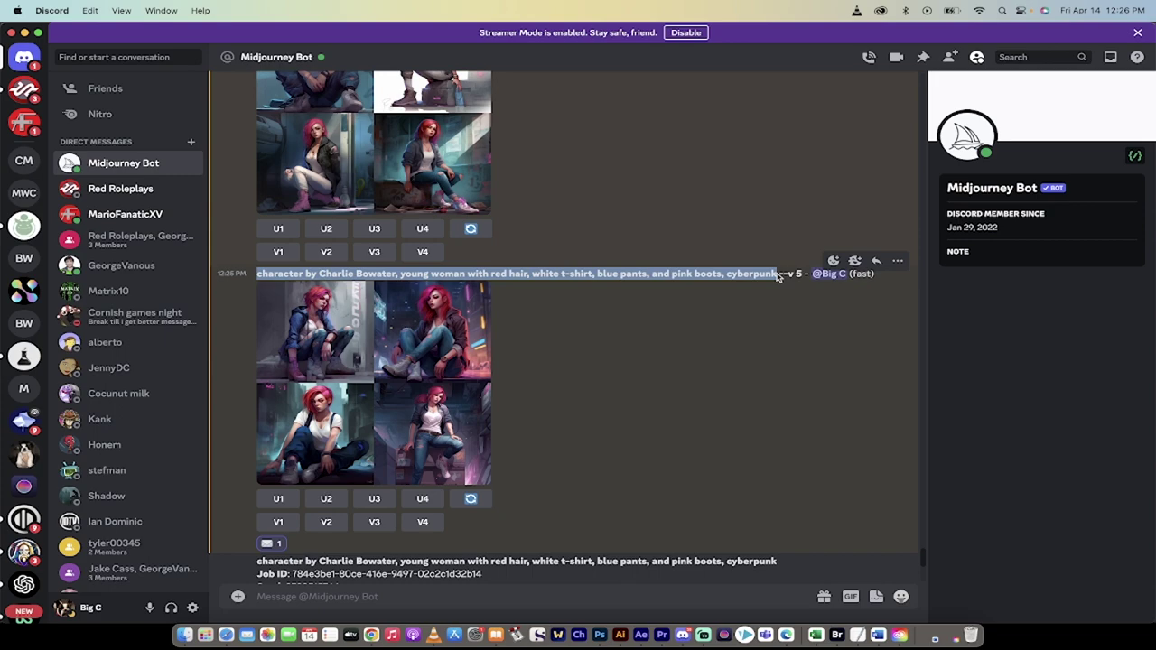
{"action": "key", "text": "super+c"}
{"action": "scroll", "coordinate": [676, 369], "scroll_direction": "down", "scroll_amount": 10}
{"action": "left_click", "coordinate": [320, 600]}
{"action": "key", "text": "super+v"}
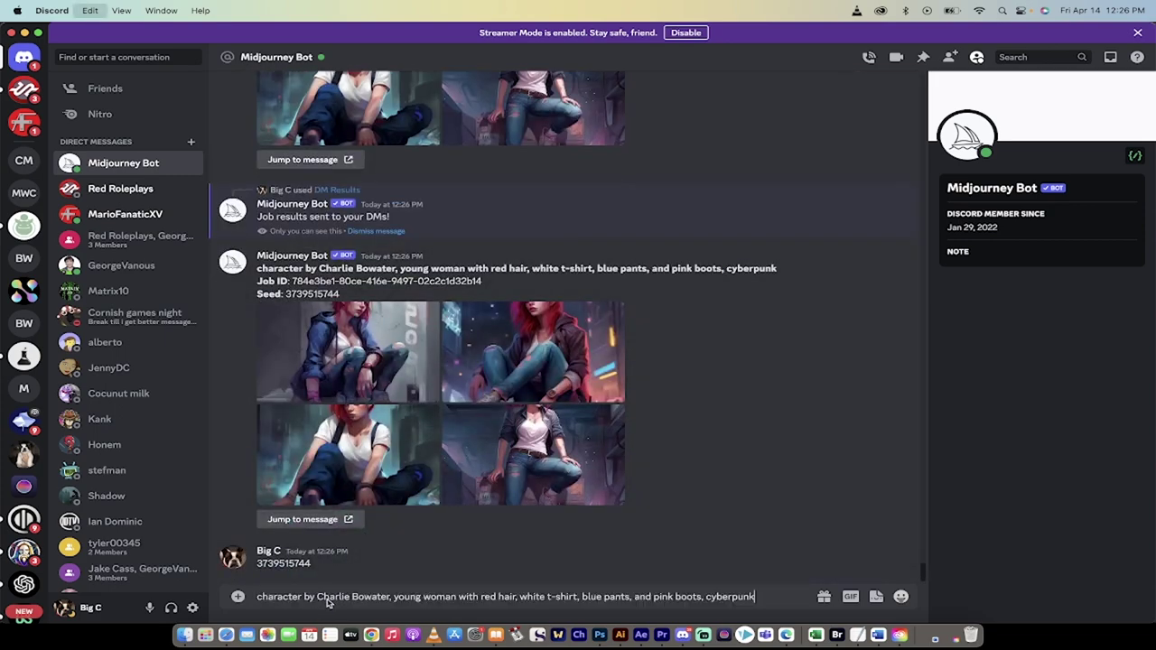
{"action": "key", "text": "Return"}
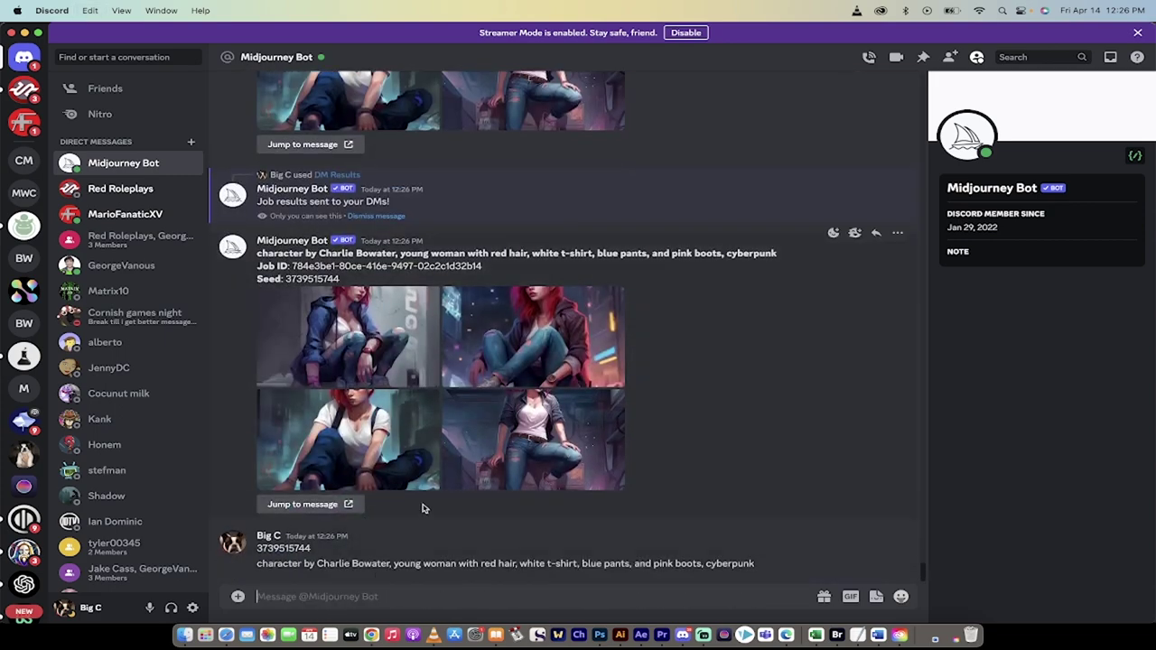
Upscale Image #4 from the Charlie Bowater cyberpunk grid with U4.
{"action": "scroll", "coordinate": [421, 508], "scroll_direction": "up", "scroll_amount": 3}
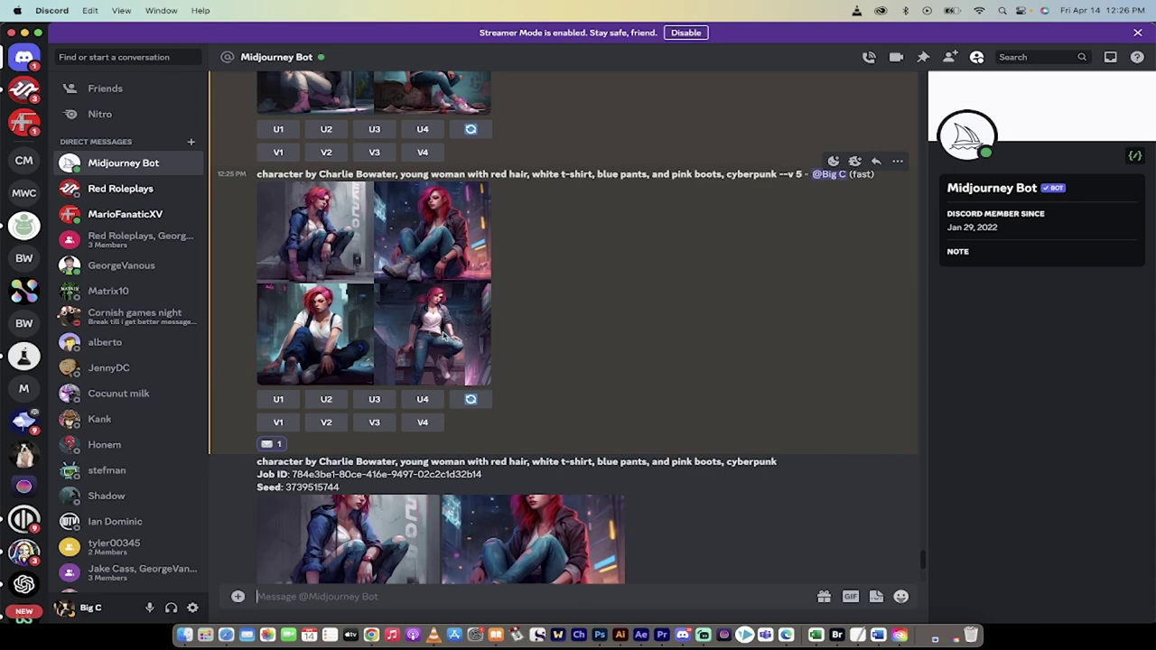
{"action": "left_click", "coordinate": [422, 399]}
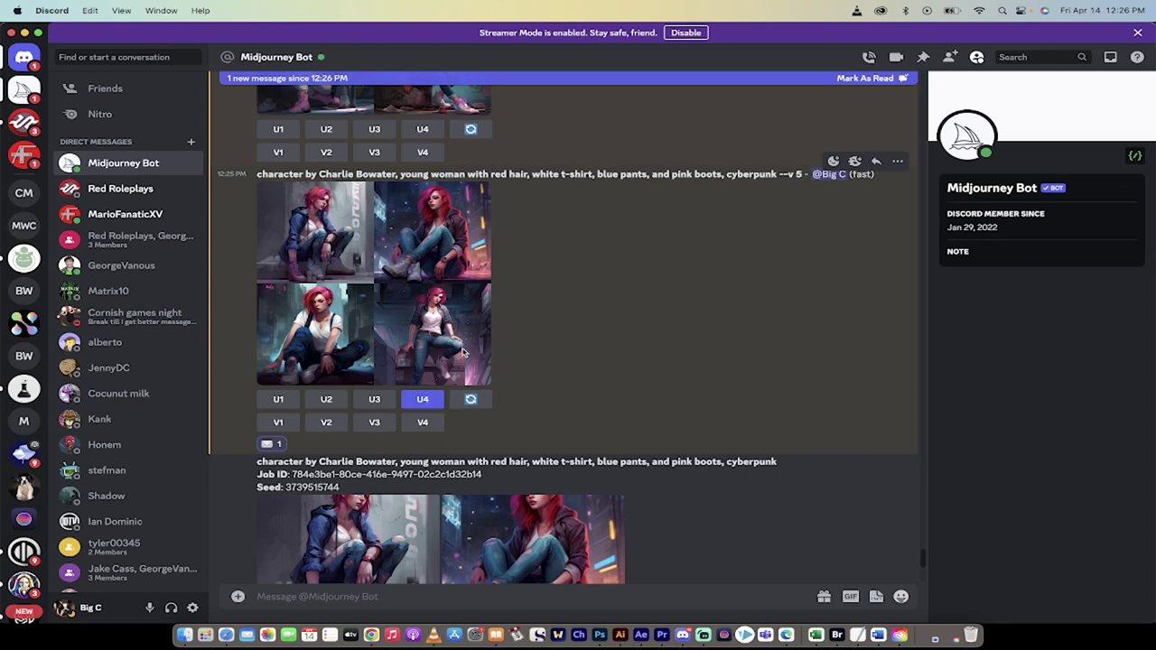
{"action": "scroll", "coordinate": [620, 362], "scroll_direction": "down", "scroll_amount": 10}
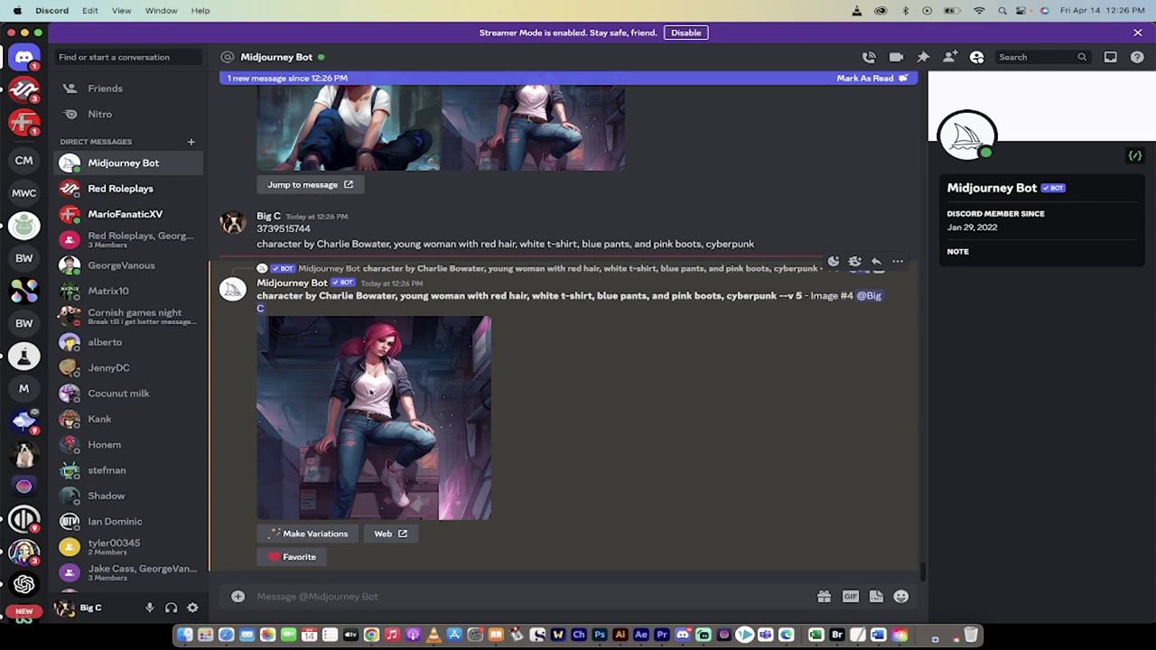
Copy the link of the upscaled Image #4 and place the cursor in the message box.
{"action": "right_click", "coordinate": [369, 391]}
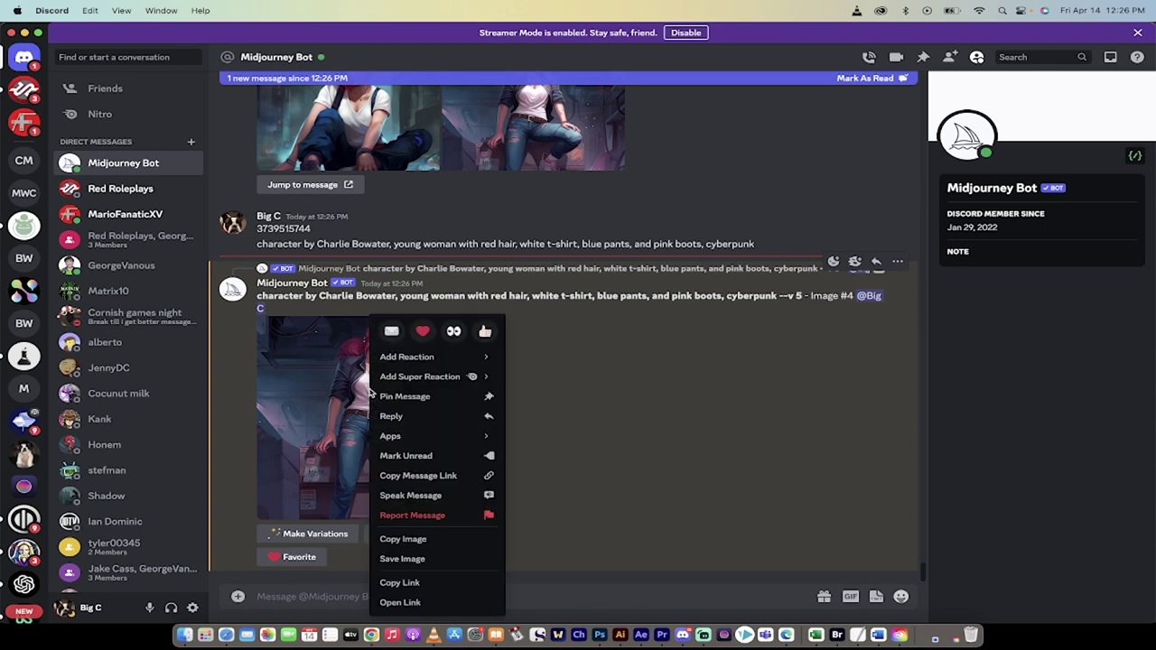
{"action": "left_click", "coordinate": [390, 583]}
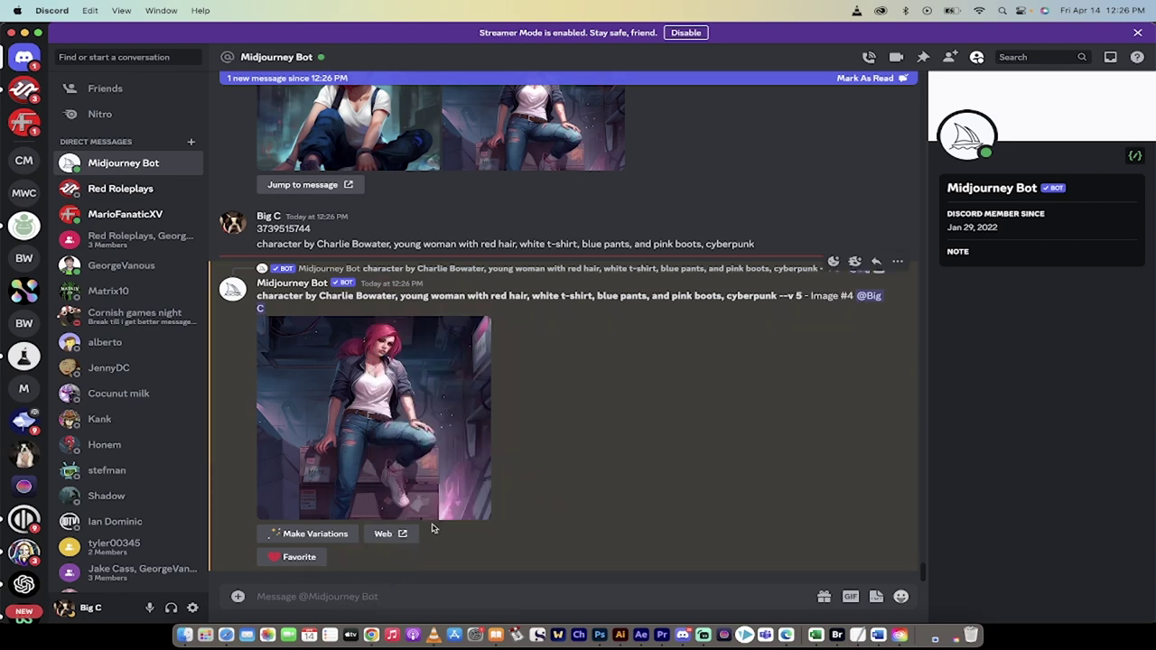
{"action": "left_click", "coordinate": [356, 601]}
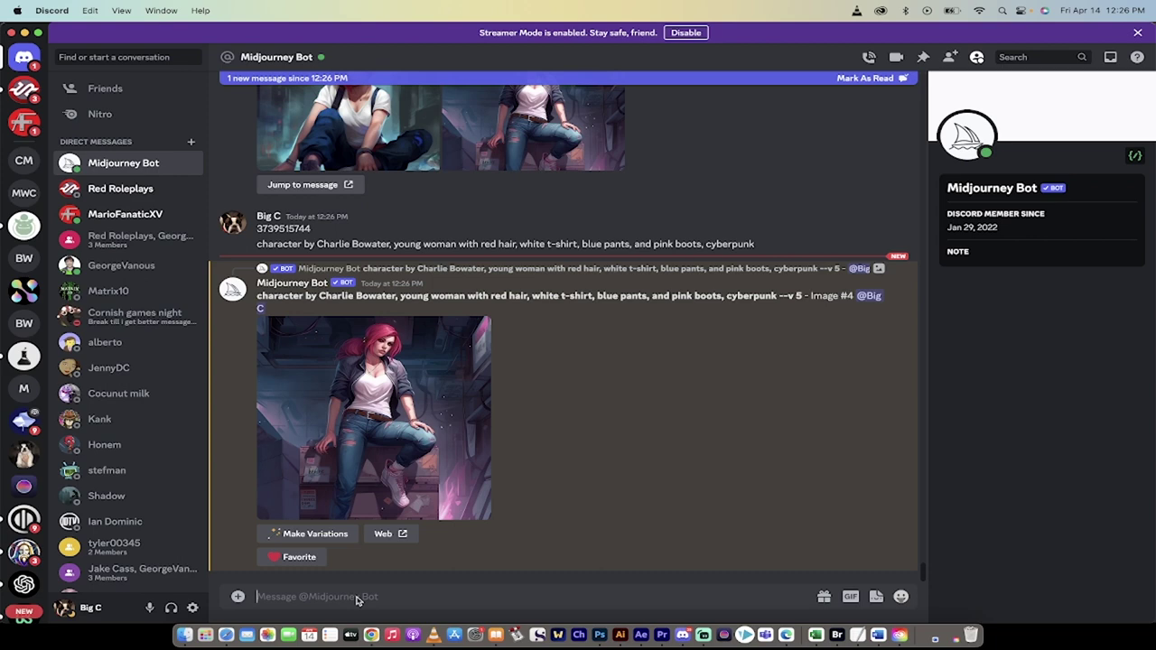
Start an /imagine prompt with the upscaled image link followed by the original description.
{"action": "type", "text": "/imagine"}
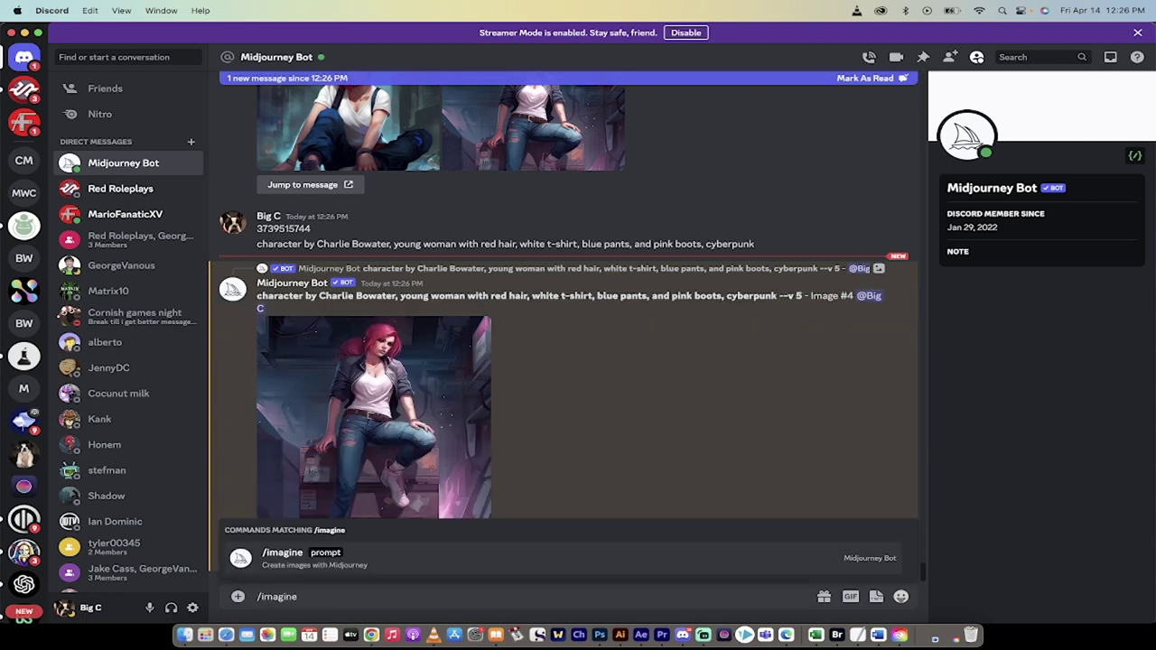
{"action": "key", "text": "Tab"}
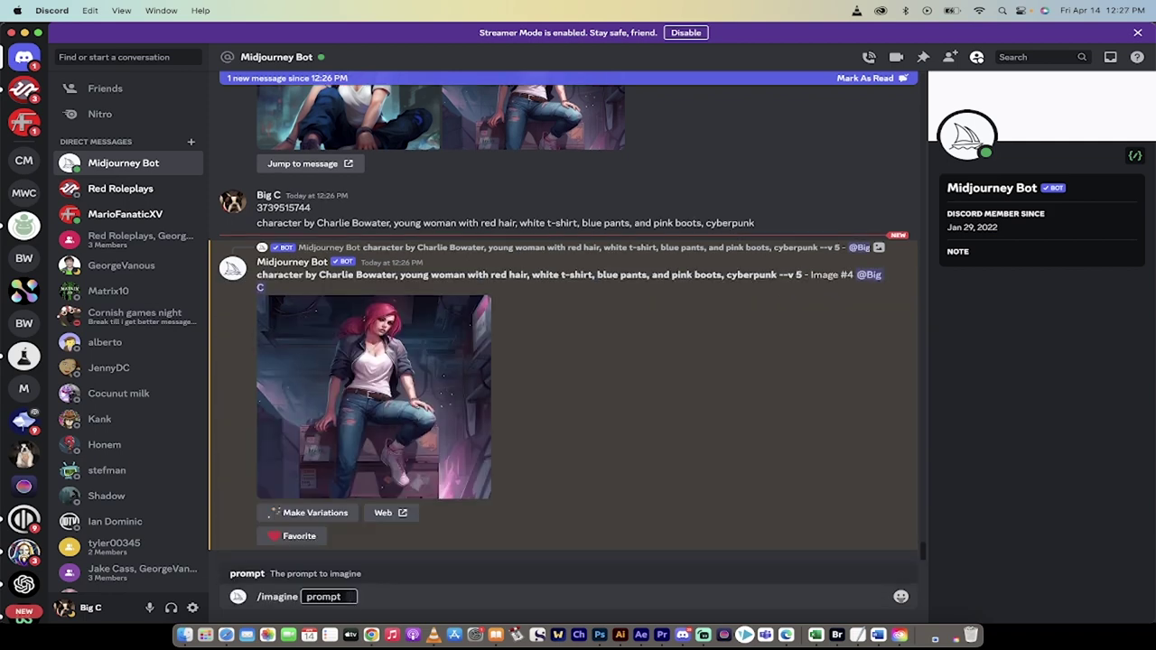
{"action": "key", "text": "super+v"}
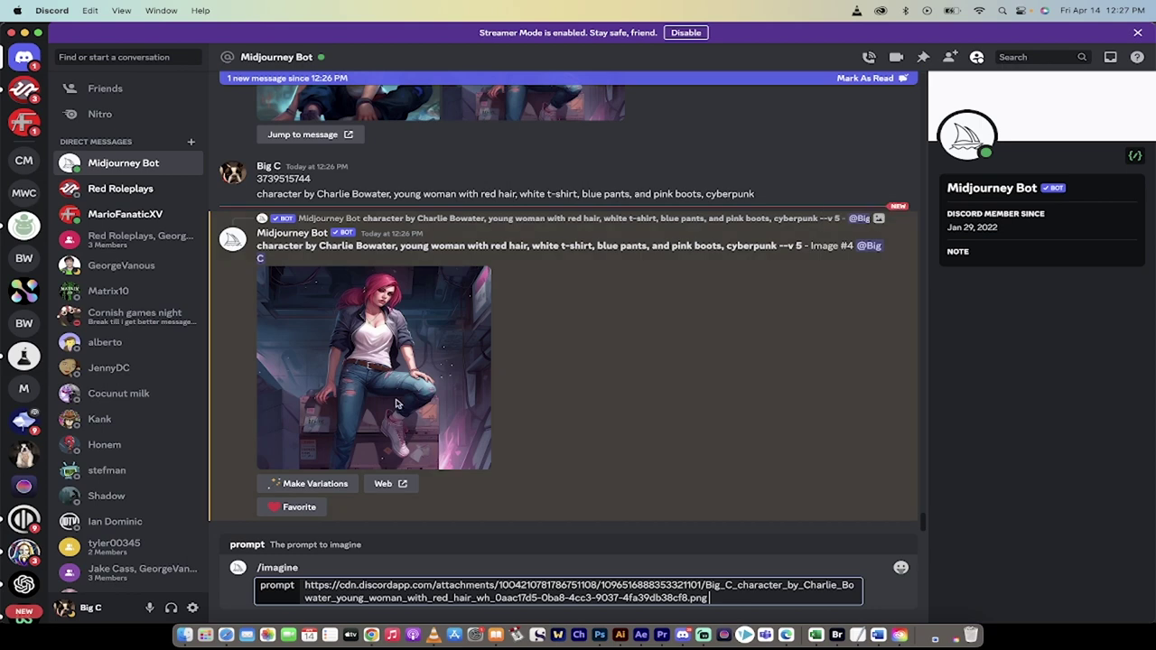
{"action": "left_click_drag", "start_coordinate": [258, 253], "coordinate": [776, 246]}
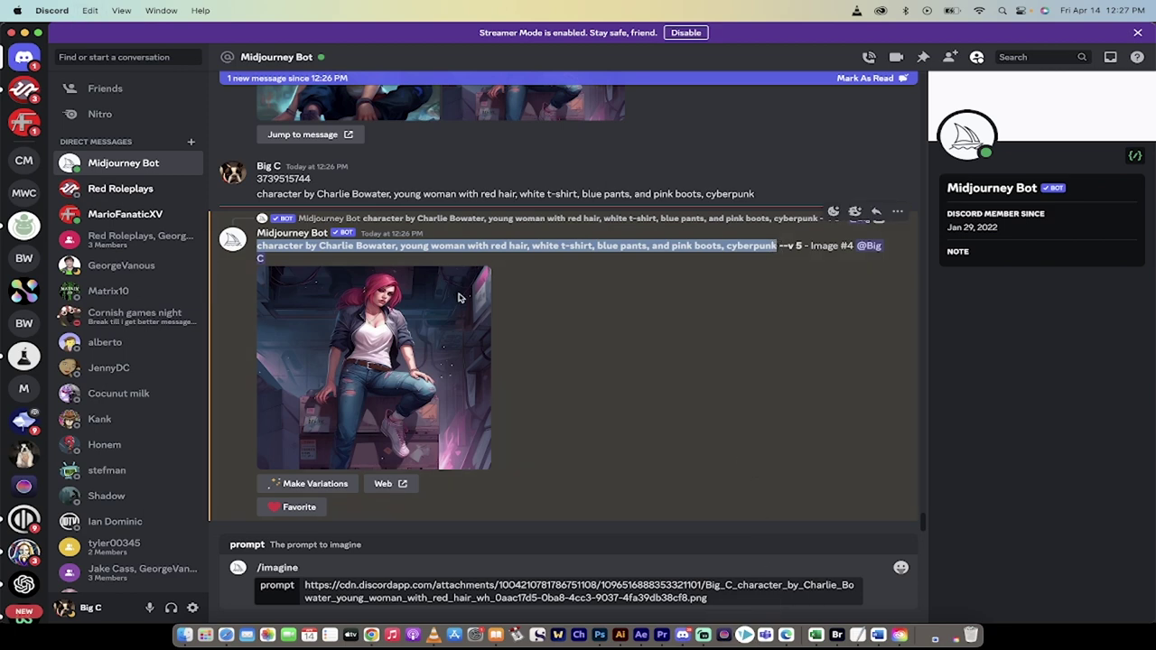
{"action": "left_click", "coordinate": [731, 603]}
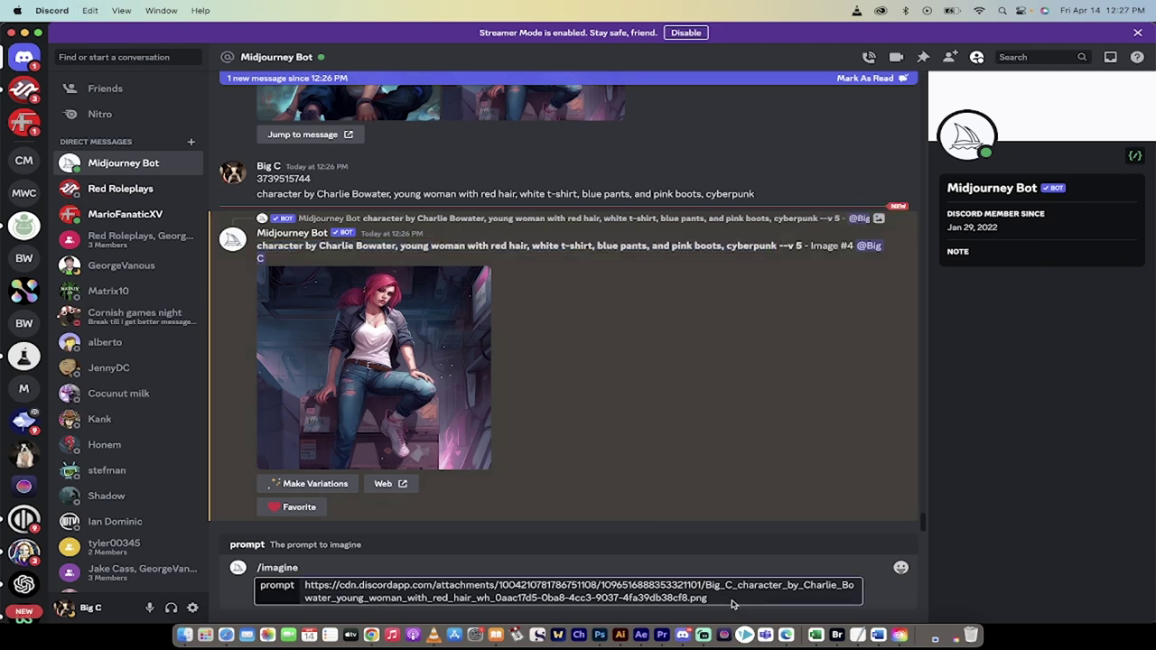
{"action": "key", "text": "super+v"}
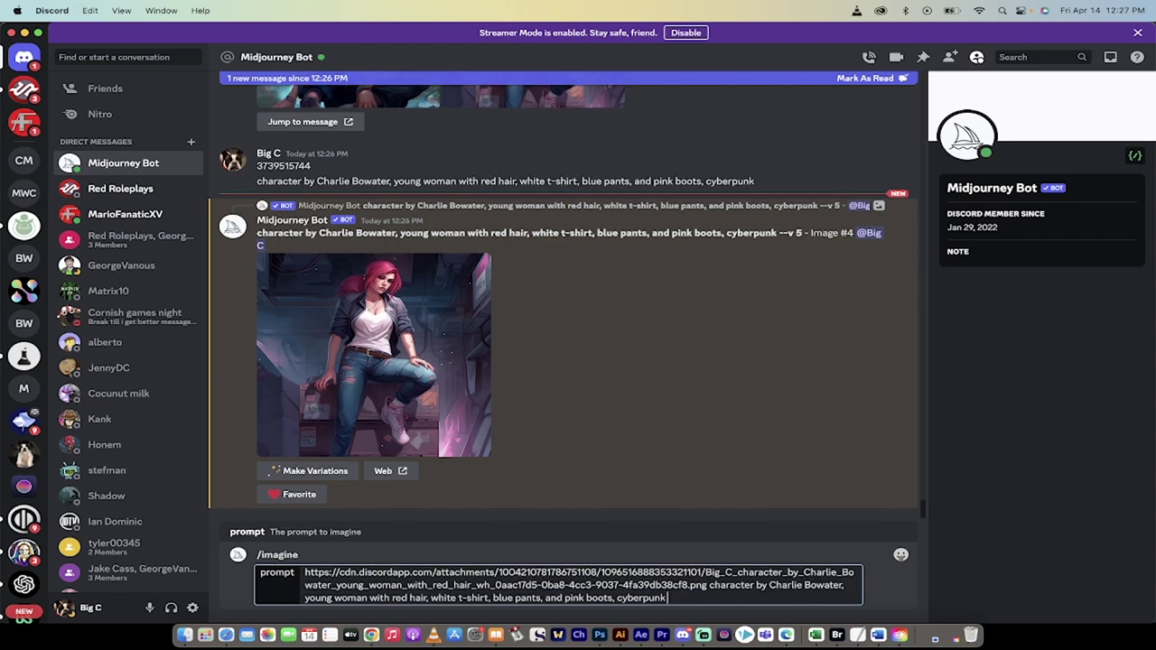
{"action": "left_click", "coordinate": [316, 168]}
{"action": "left_click_drag", "start_coordinate": [316, 168], "coordinate": [262, 168]}
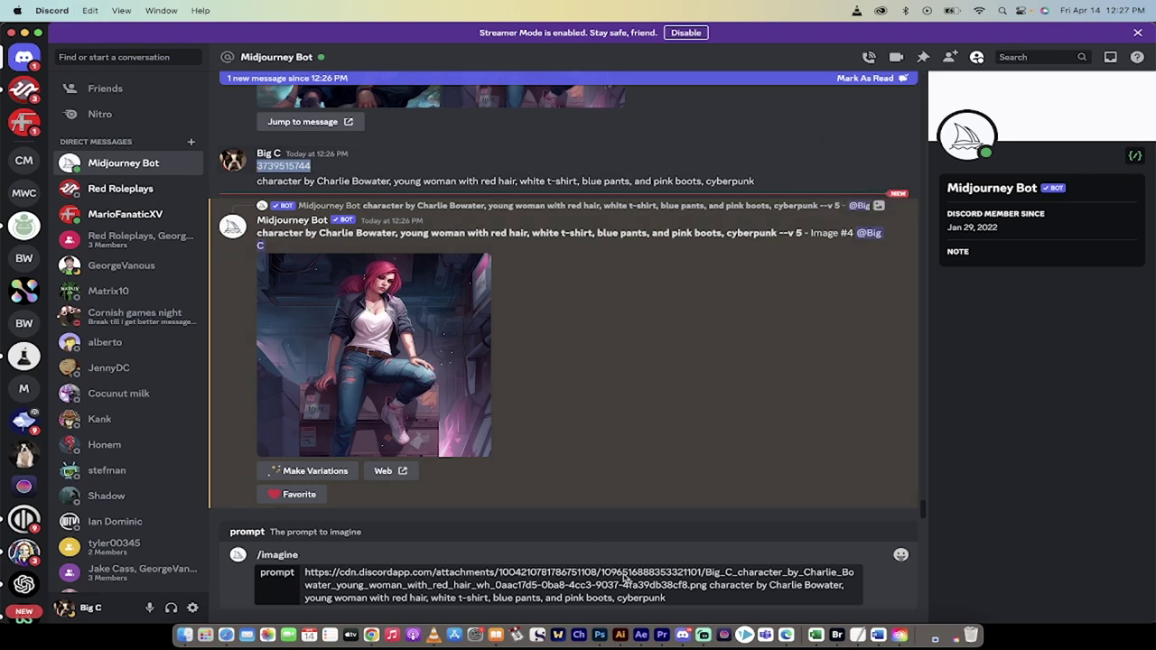
{"action": "left_click", "coordinate": [682, 602]}
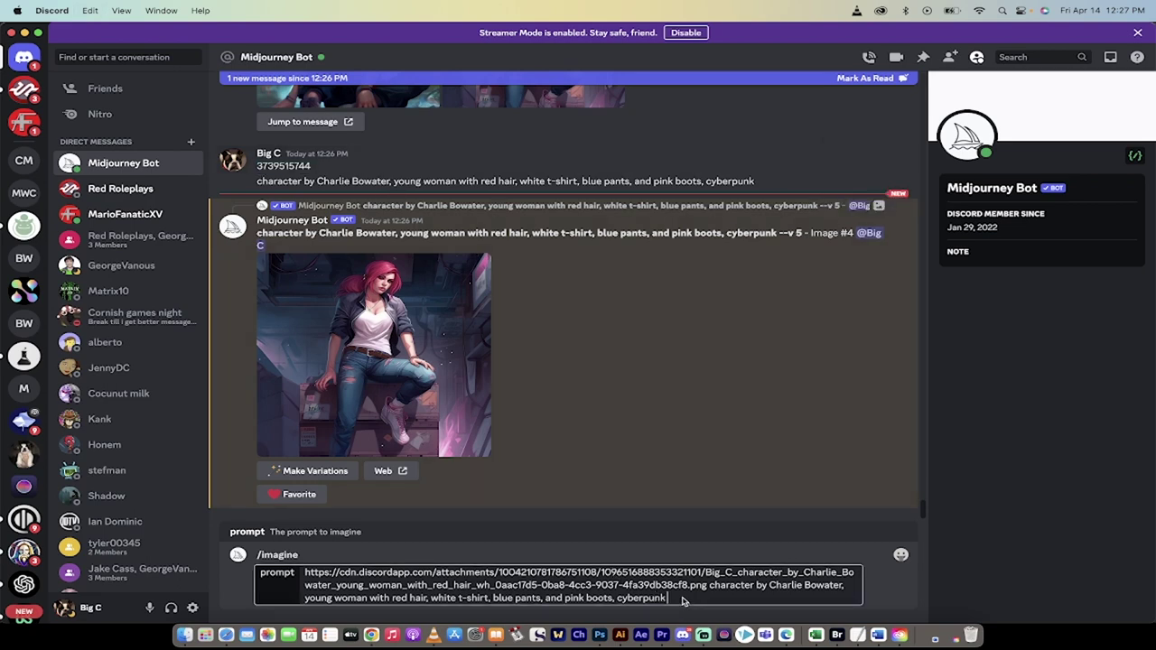
{"action": "type", "text": "--seed"}
{"action": "key", "text": "super+v"}
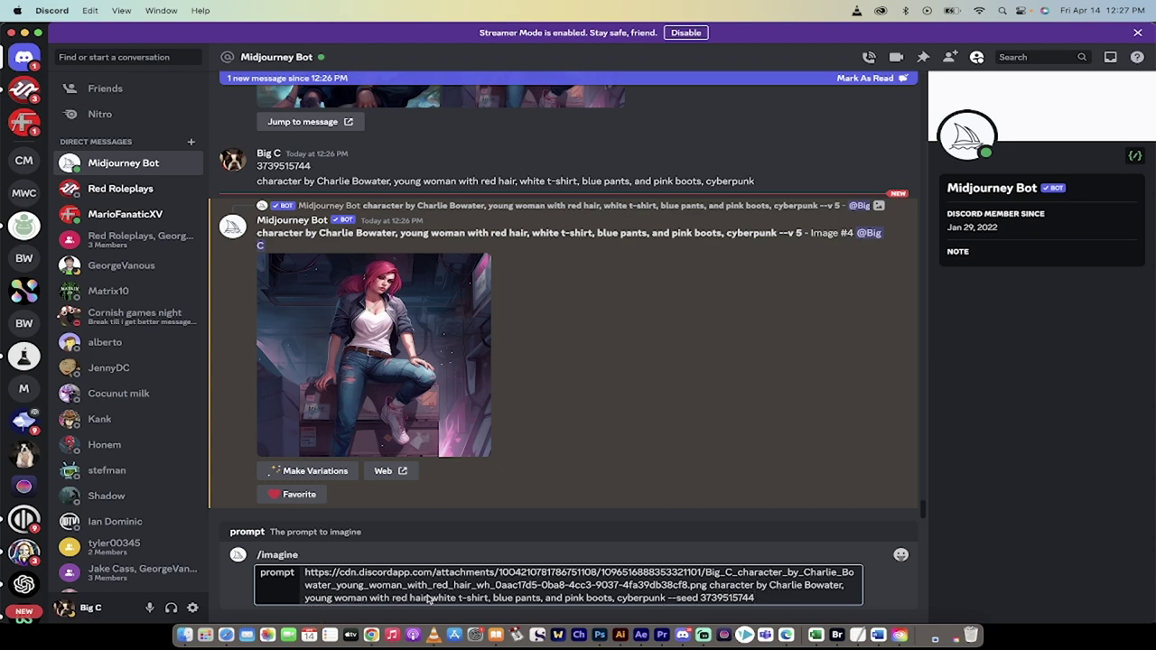
Insert 'running with a scared expression,' before 'white t-shirt' and submit the prompt.
{"action": "left_click", "coordinate": [432, 599]}
{"action": "type", "text": "running with a "}
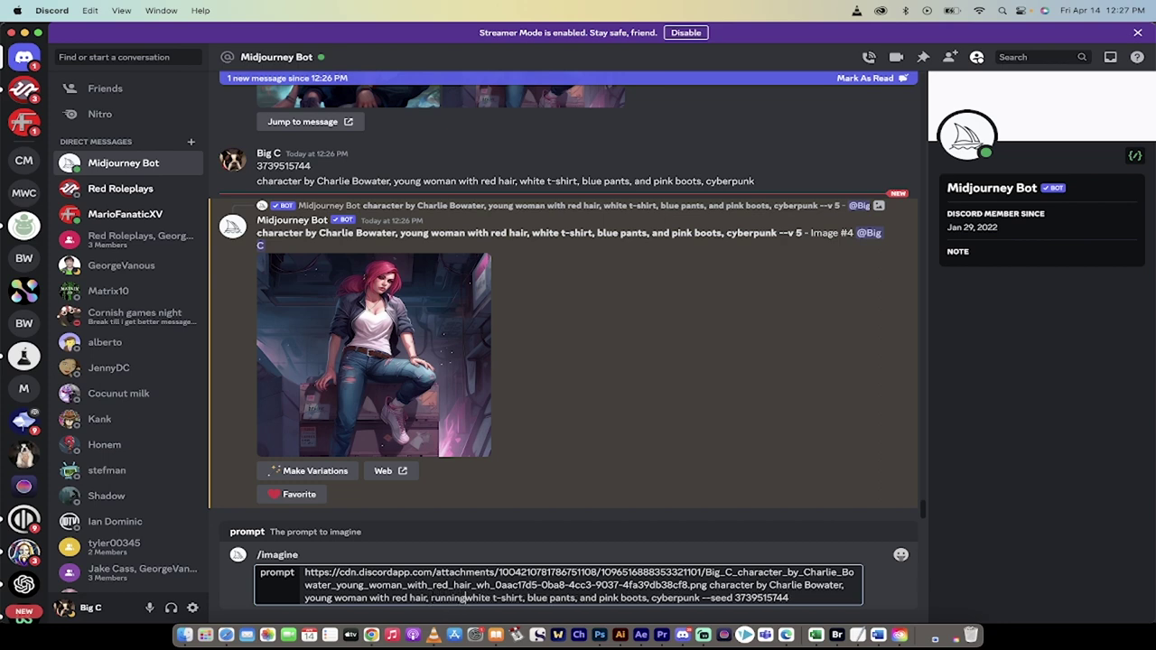
{"action": "type", "text": "scared expression"}
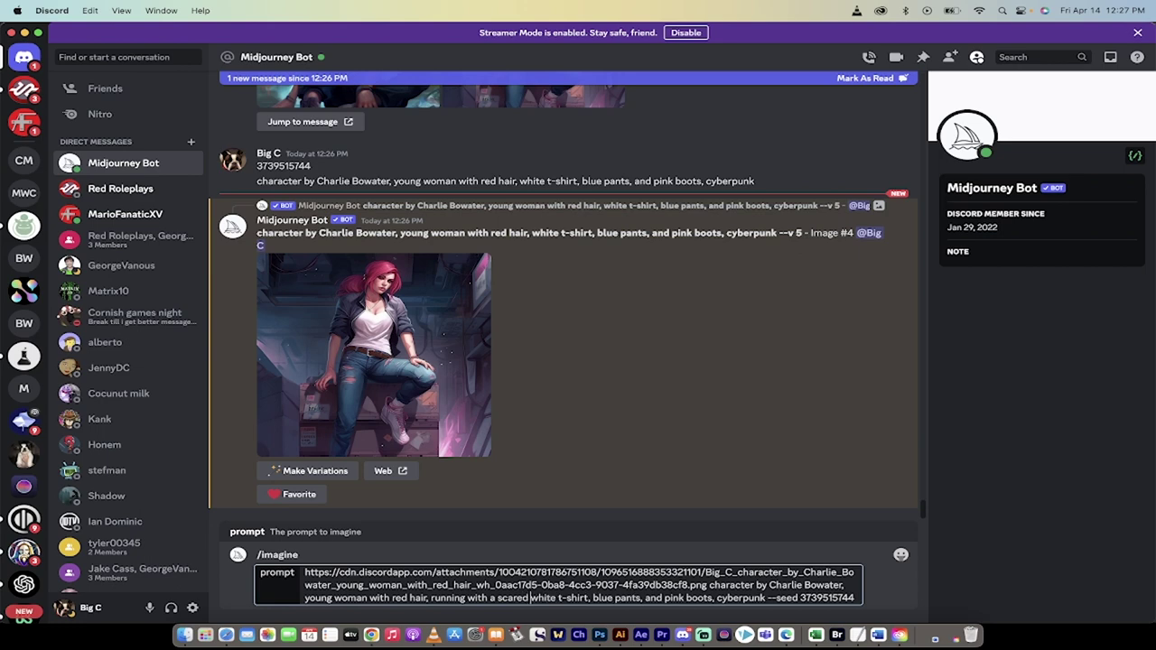
{"action": "type", "text": ","}
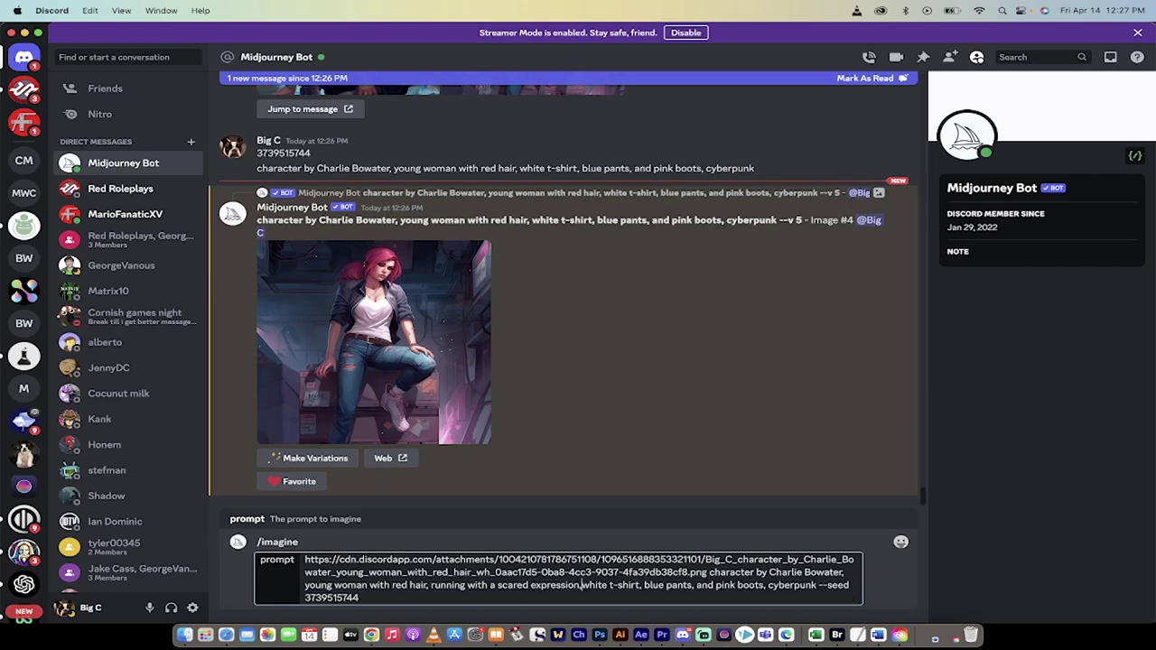
{"action": "left_click", "coordinate": [382, 602]}
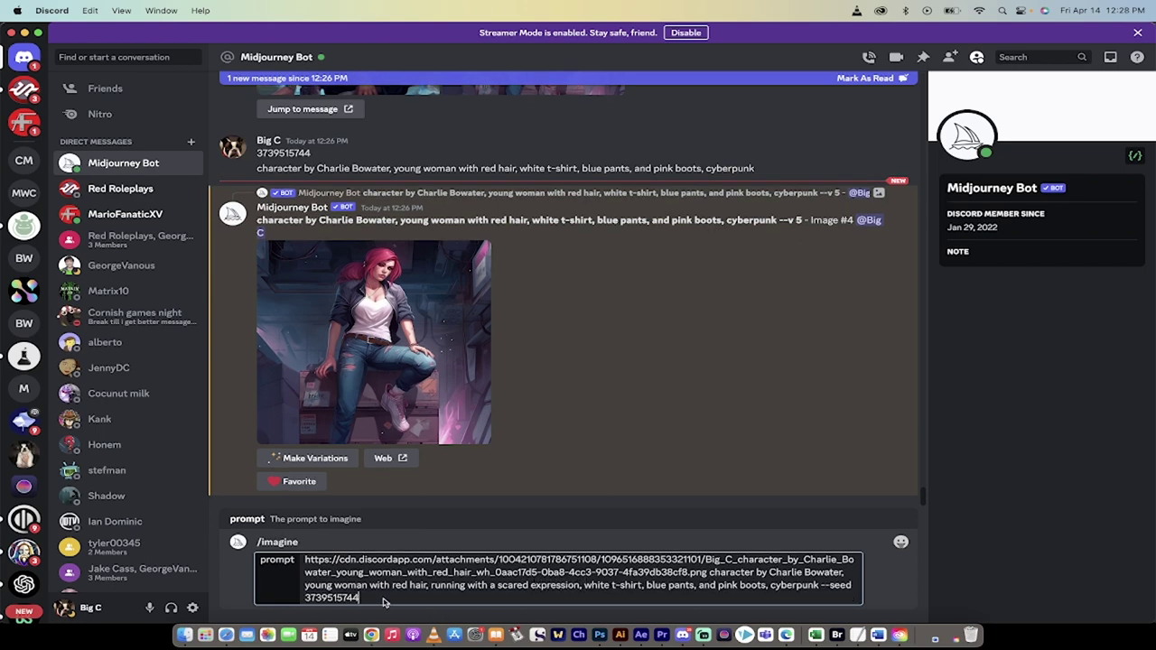
{"action": "key", "text": "Return"}
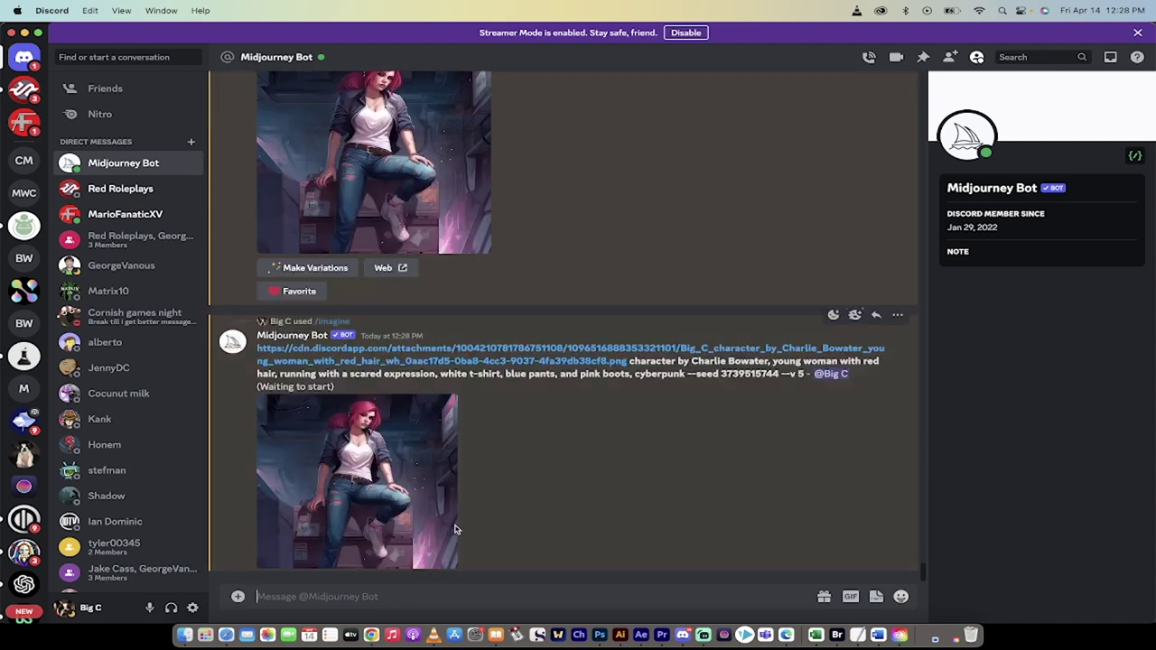
Compare the original upscaled portrait with the new running-pose grid in the enlarged view.
{"action": "scroll", "coordinate": [397, 357], "scroll_direction": "up", "scroll_amount": 5}
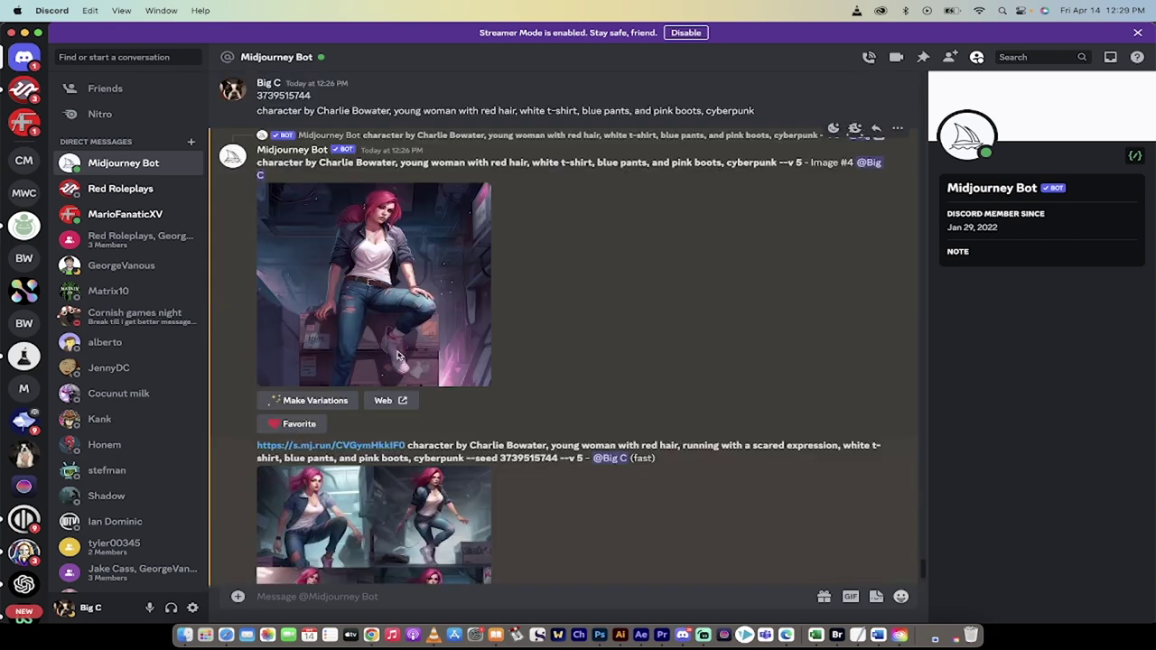
{"action": "scroll", "coordinate": [397, 349], "scroll_direction": "down", "scroll_amount": 3}
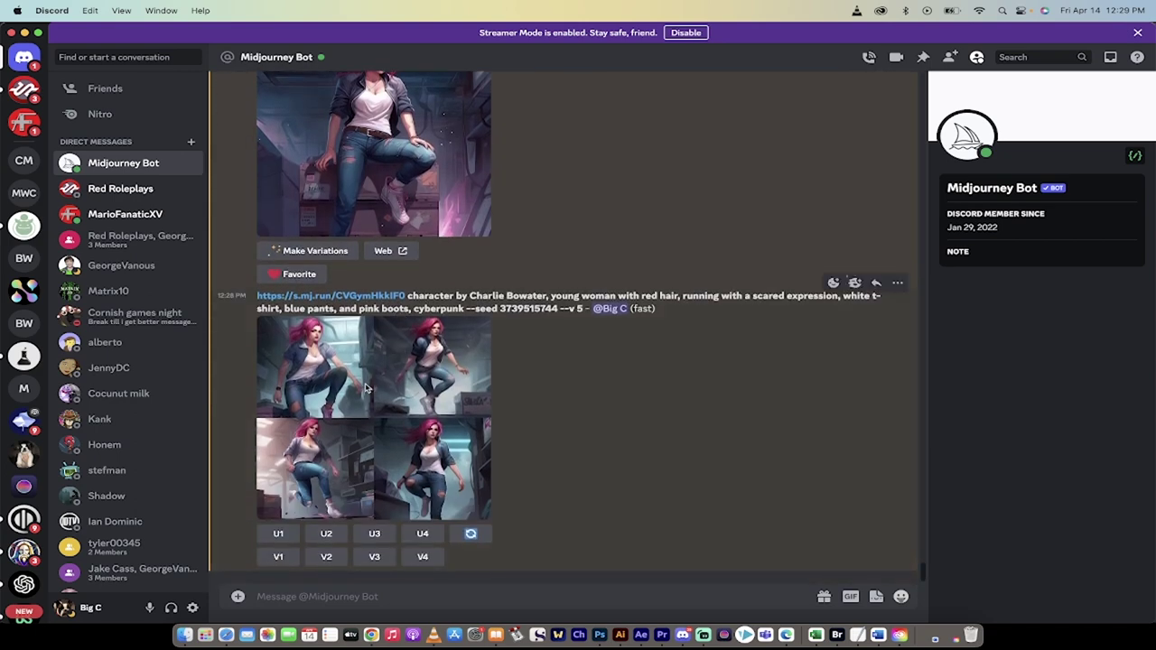
{"action": "scroll", "coordinate": [395, 330], "scroll_direction": "up", "scroll_amount": 2}
{"action": "left_click", "coordinate": [397, 271]}
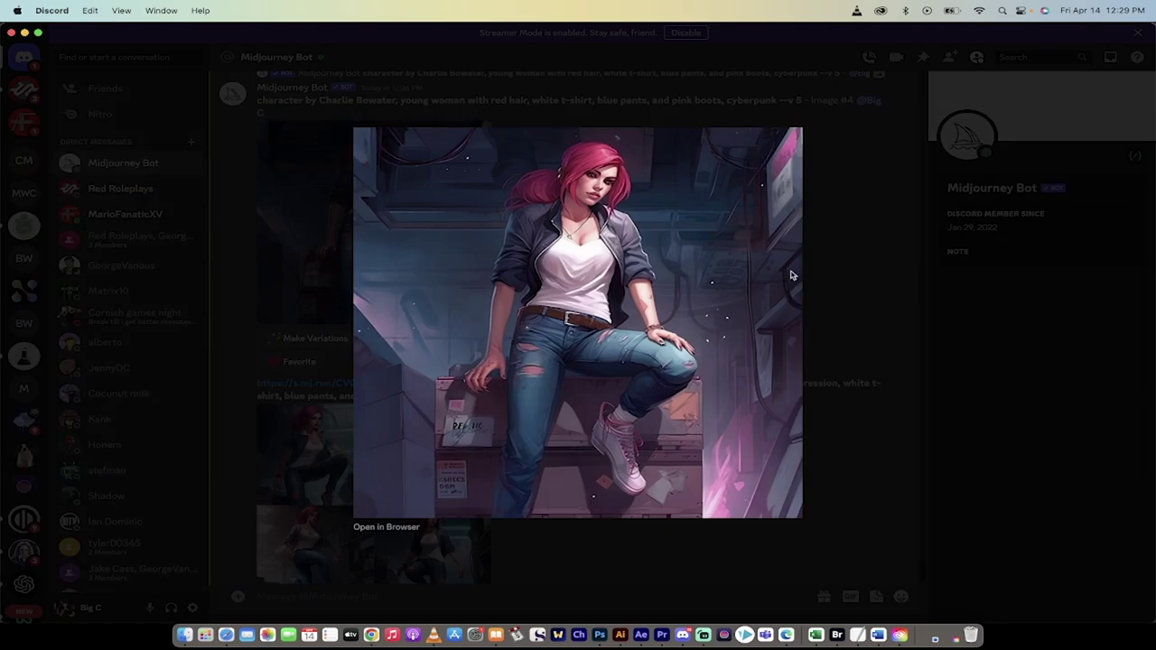
{"action": "left_click", "coordinate": [860, 261]}
{"action": "scroll", "coordinate": [524, 367], "scroll_direction": "down", "scroll_amount": 2}
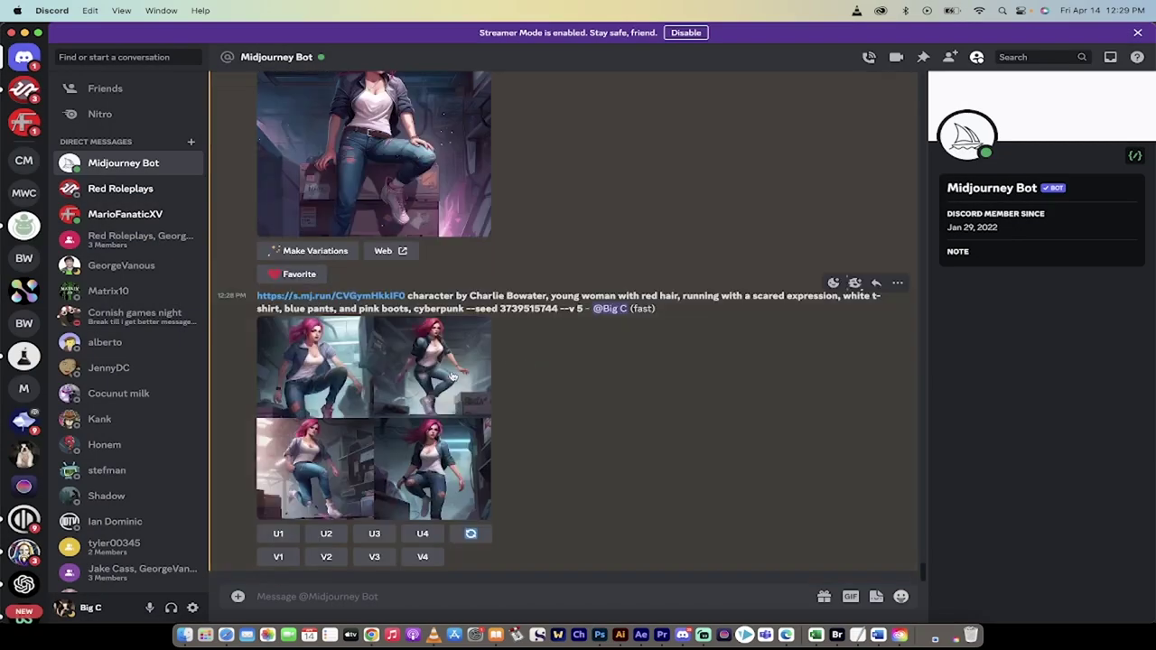
{"action": "left_click", "coordinate": [445, 377]}
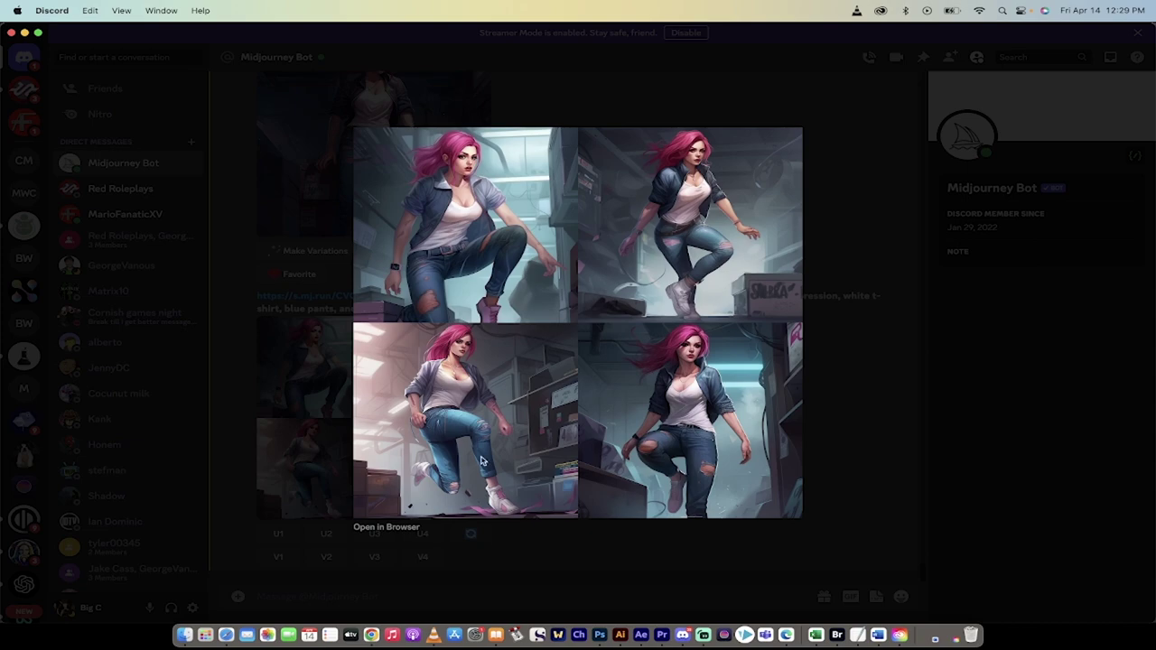
{"action": "left_click", "coordinate": [859, 443]}
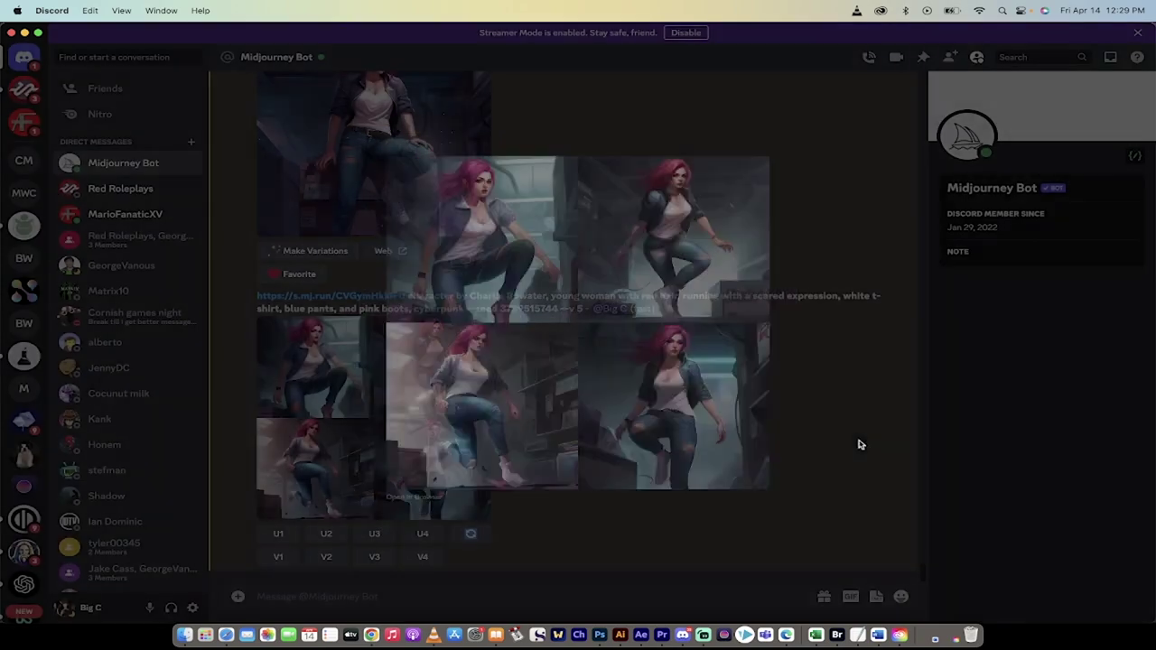
{"action": "left_click", "coordinate": [321, 490]}
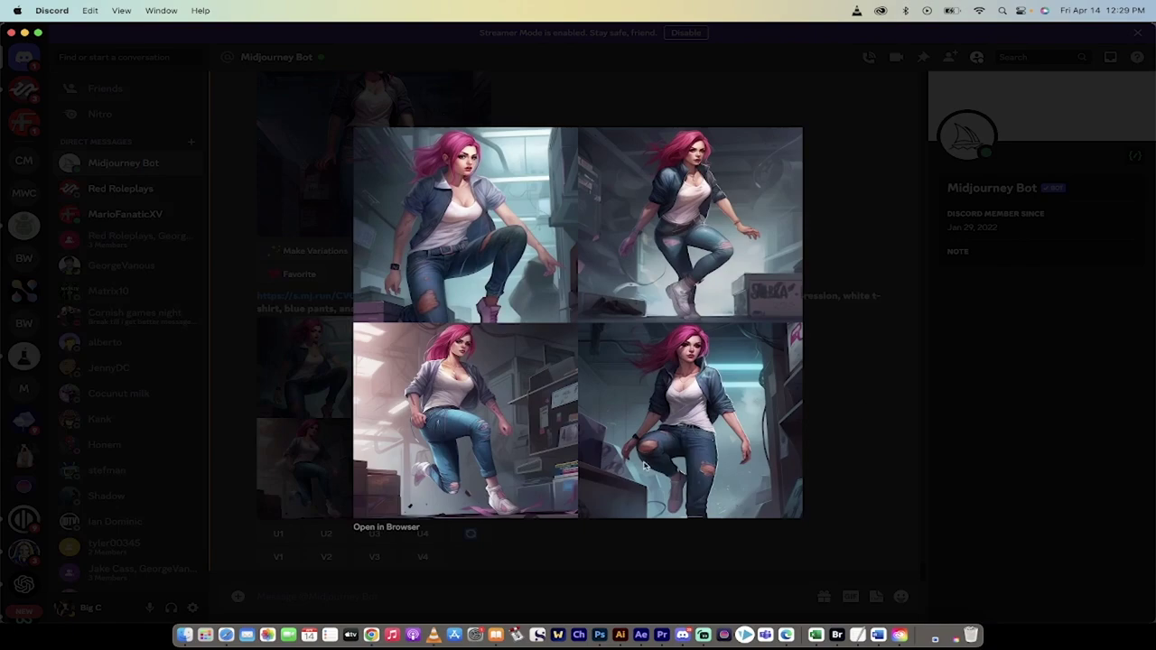
{"action": "left_click", "coordinate": [886, 436]}
Upscale Image #3 of the running, scared-expression grid with U3.
{"action": "left_click", "coordinate": [373, 534]}
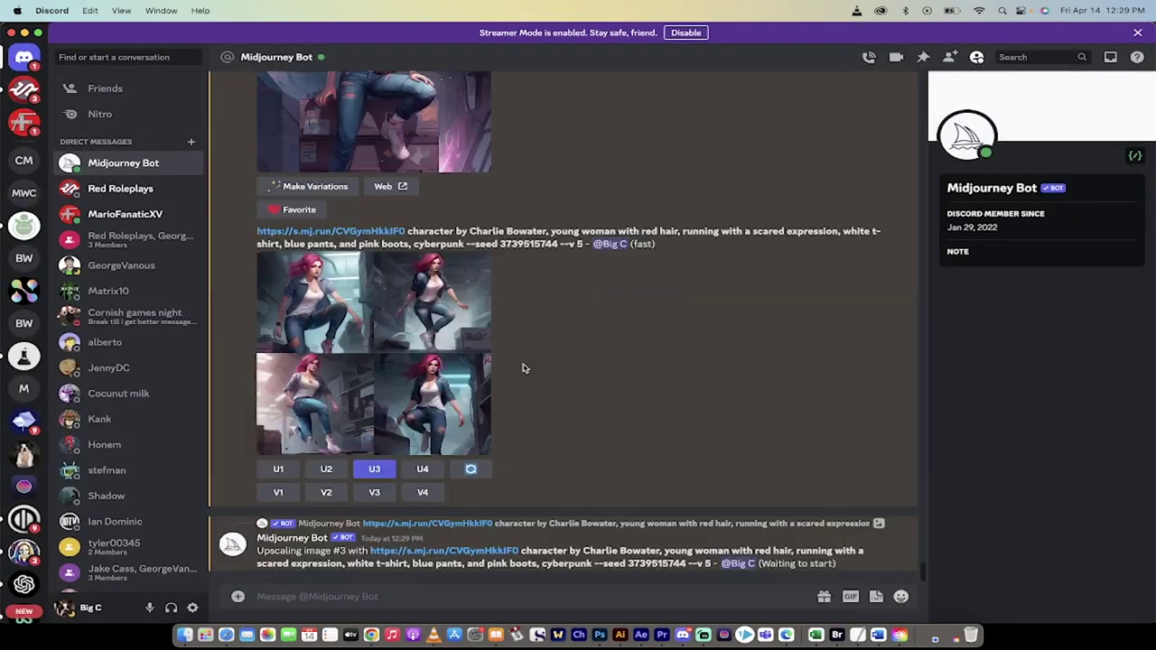
{"action": "scroll", "coordinate": [524, 368], "scroll_direction": "up", "scroll_amount": 5}
{"action": "scroll", "coordinate": [522, 367], "scroll_direction": "down", "scroll_amount": 2}
Compare the original seated portrait with the upscaled running Image #3 at full size.
{"action": "left_click", "coordinate": [388, 325]}
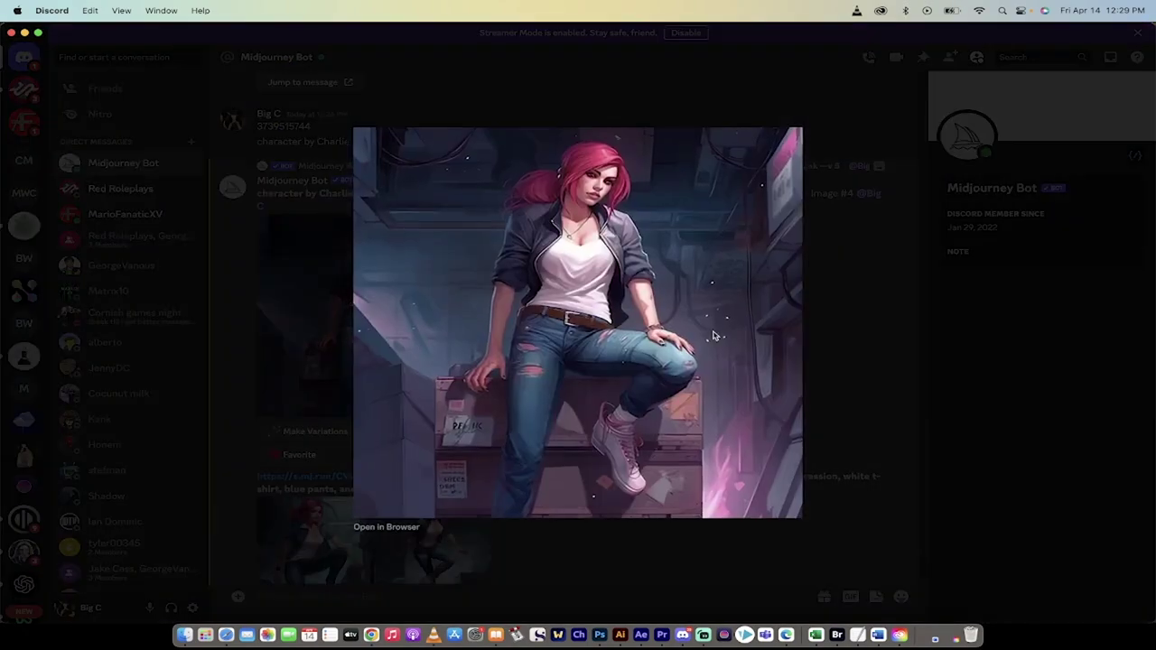
{"action": "left_click", "coordinate": [861, 315]}
{"action": "scroll", "coordinate": [442, 413], "scroll_direction": "down", "scroll_amount": 6}
{"action": "left_click", "coordinate": [400, 405]}
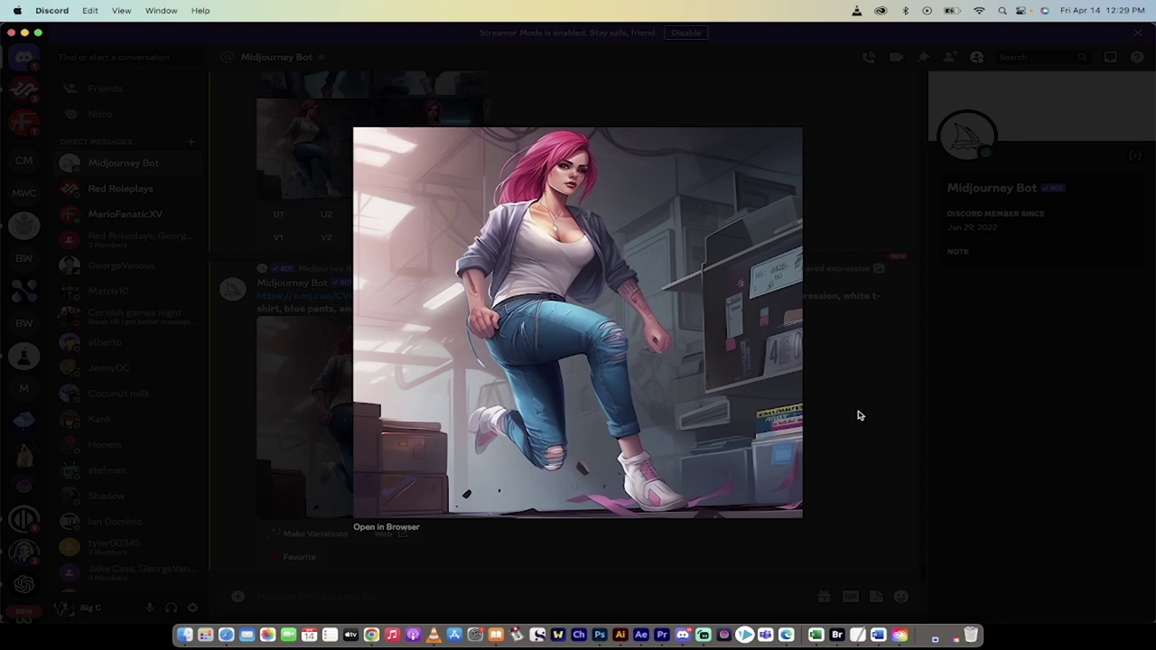
{"action": "left_click", "coordinate": [858, 417]}
{"action": "scroll", "coordinate": [518, 415], "scroll_direction": "up", "scroll_amount": 3}
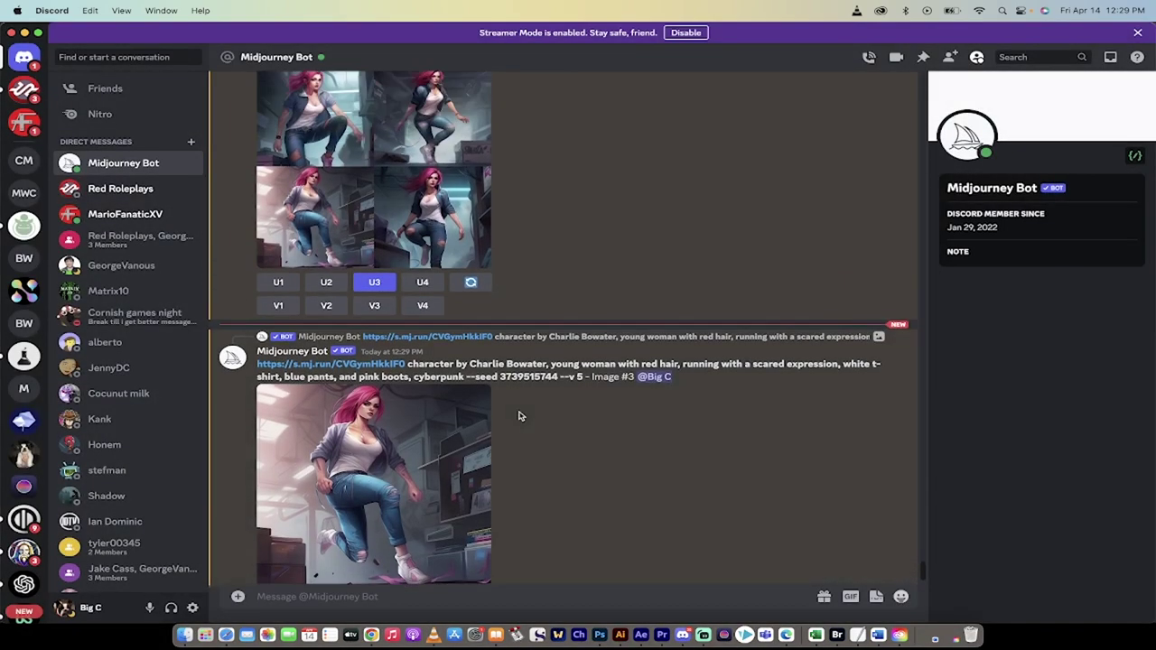
{"action": "scroll", "coordinate": [519, 415], "scroll_direction": "down", "scroll_amount": 3}
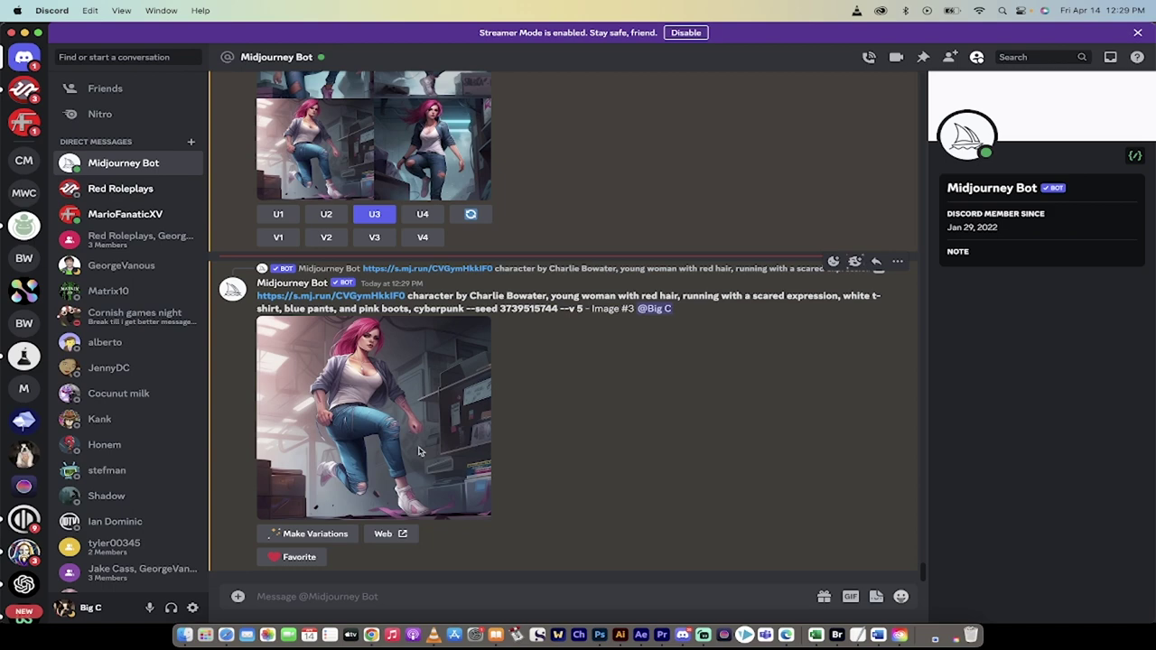
Remix Image #3's variation with 'running fast with a scared expression', keeping the same link and seed.
{"action": "left_click", "coordinate": [311, 533]}
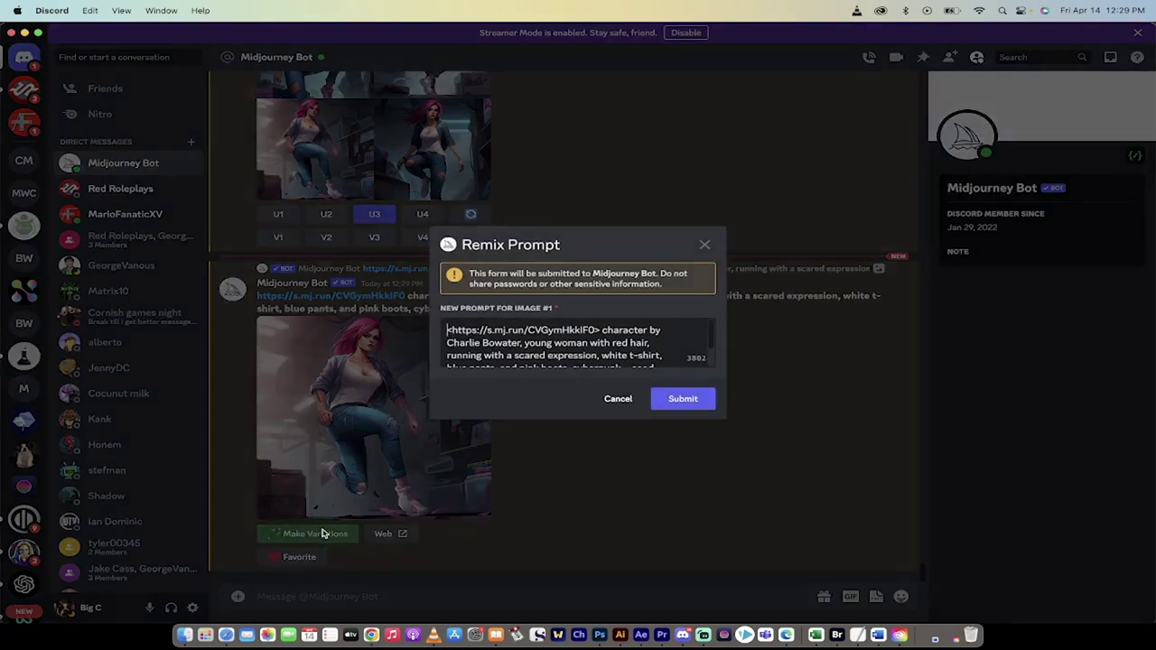
{"action": "scroll", "coordinate": [653, 326], "scroll_direction": "down", "scroll_amount": 3}
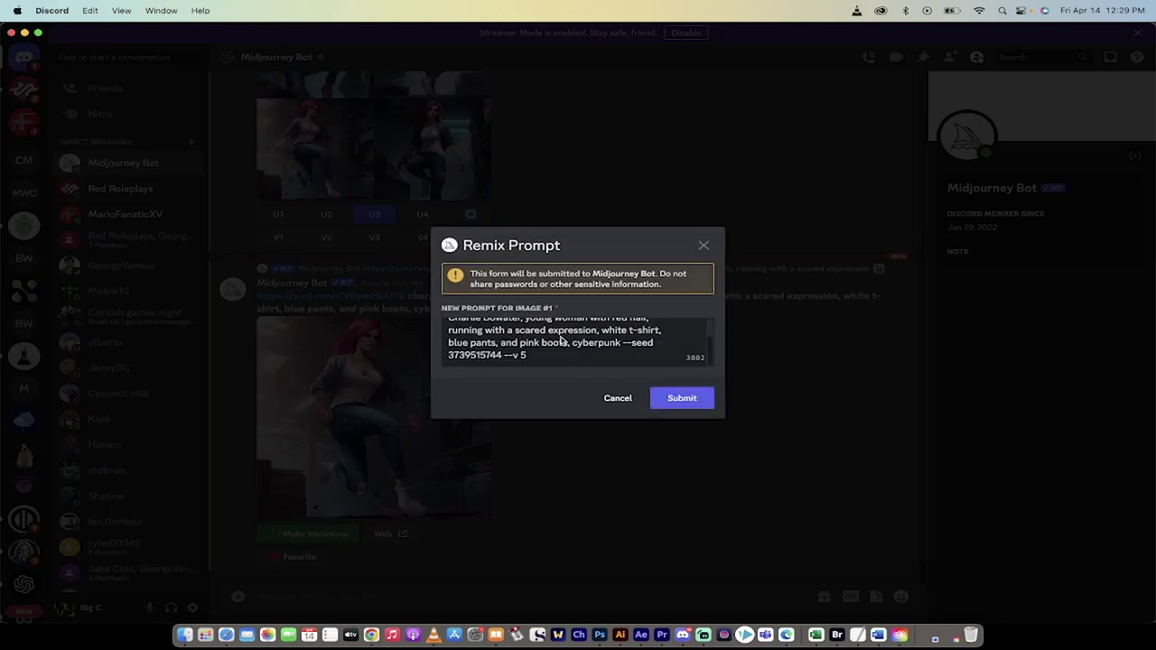
{"action": "scroll", "coordinate": [561, 340], "scroll_direction": "up", "scroll_amount": 3}
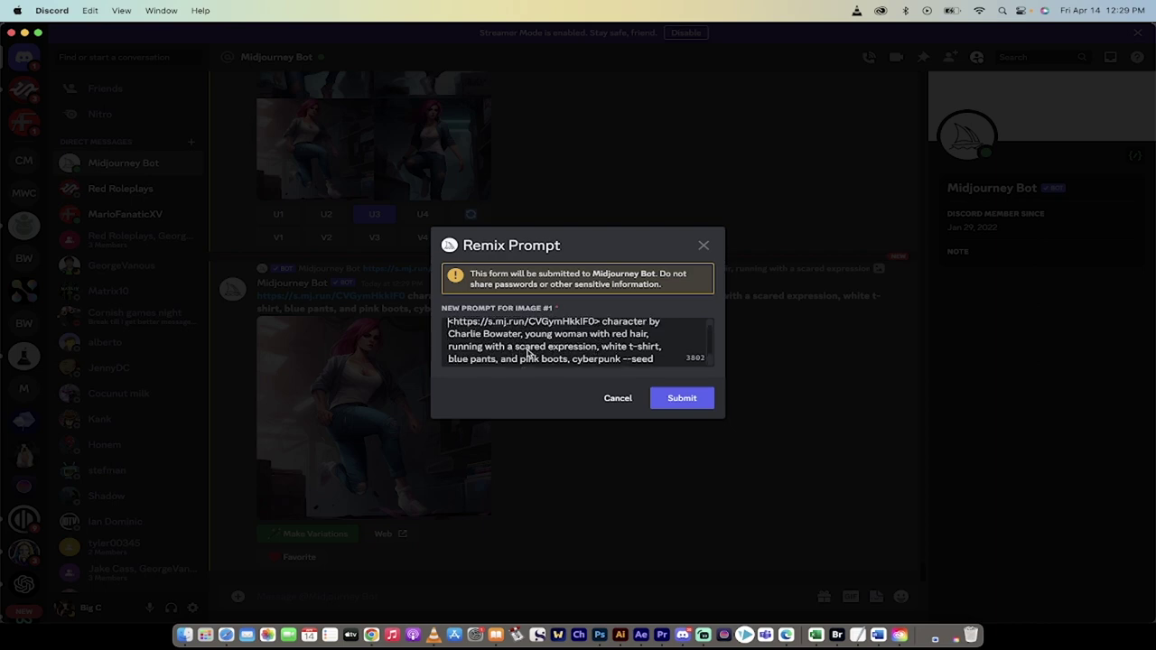
{"action": "right_click", "coordinate": [486, 350]}
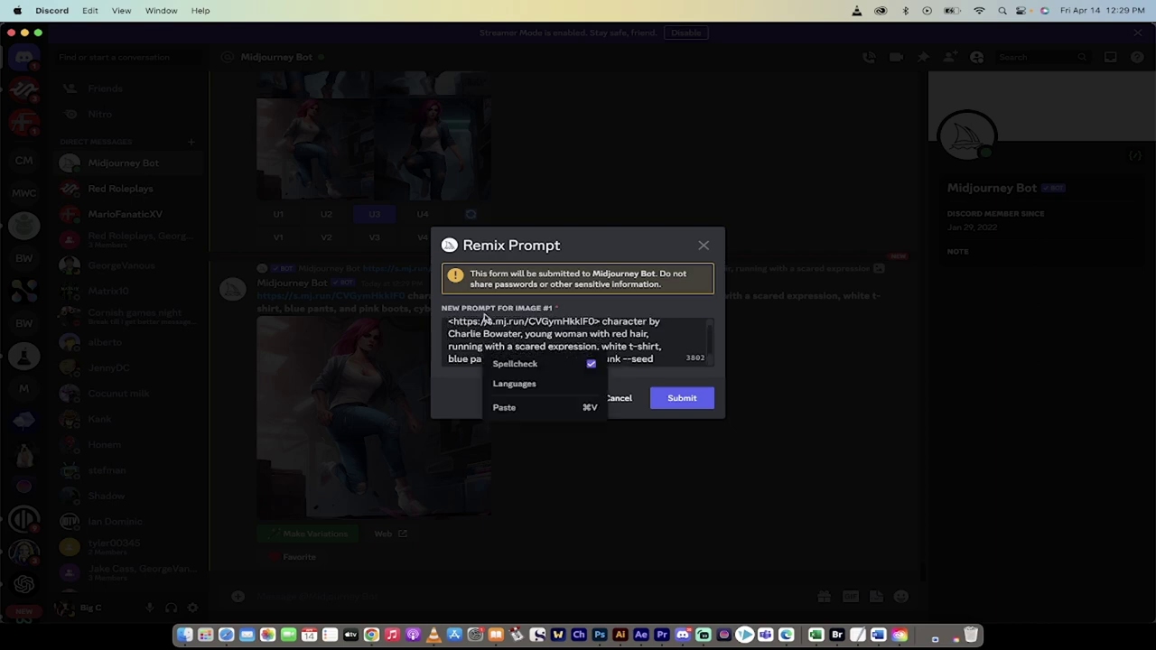
{"action": "left_click", "coordinate": [476, 347]}
{"action": "type", "text": "fa"}
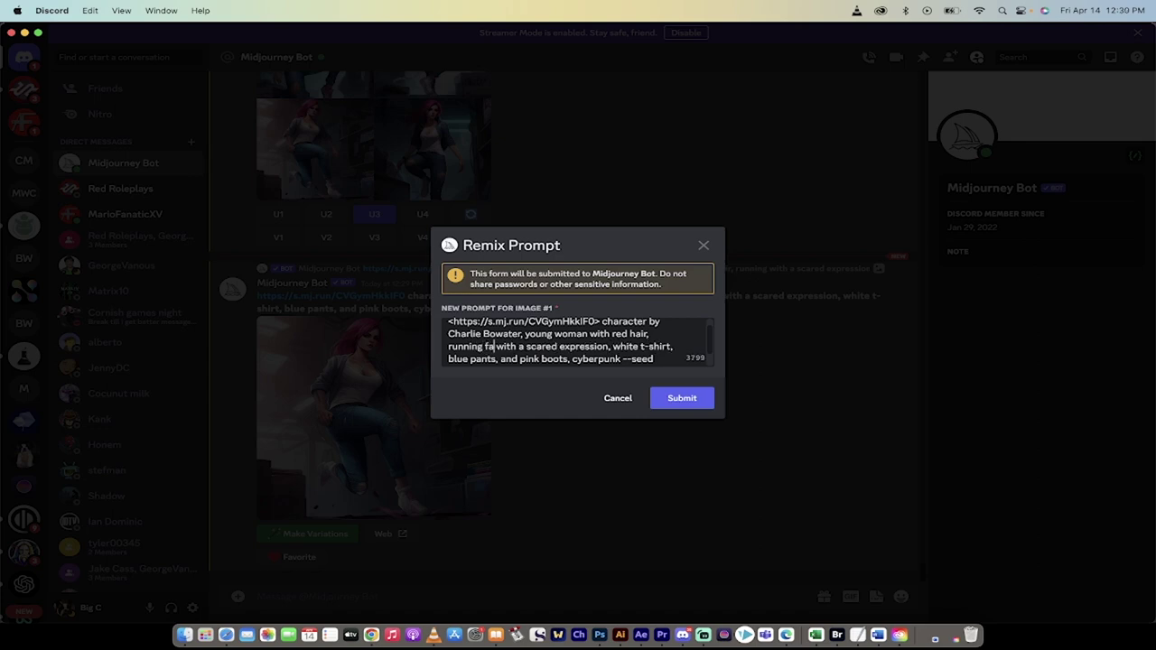
{"action": "type", "text": "st"}
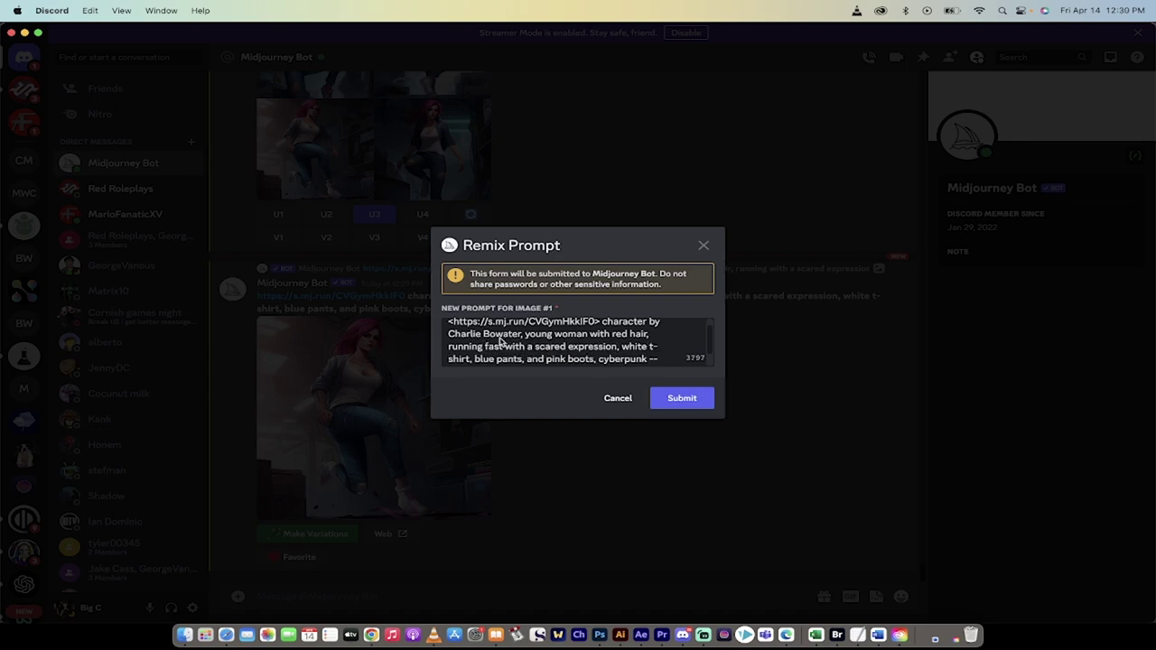
{"action": "left_click", "coordinate": [679, 400]}
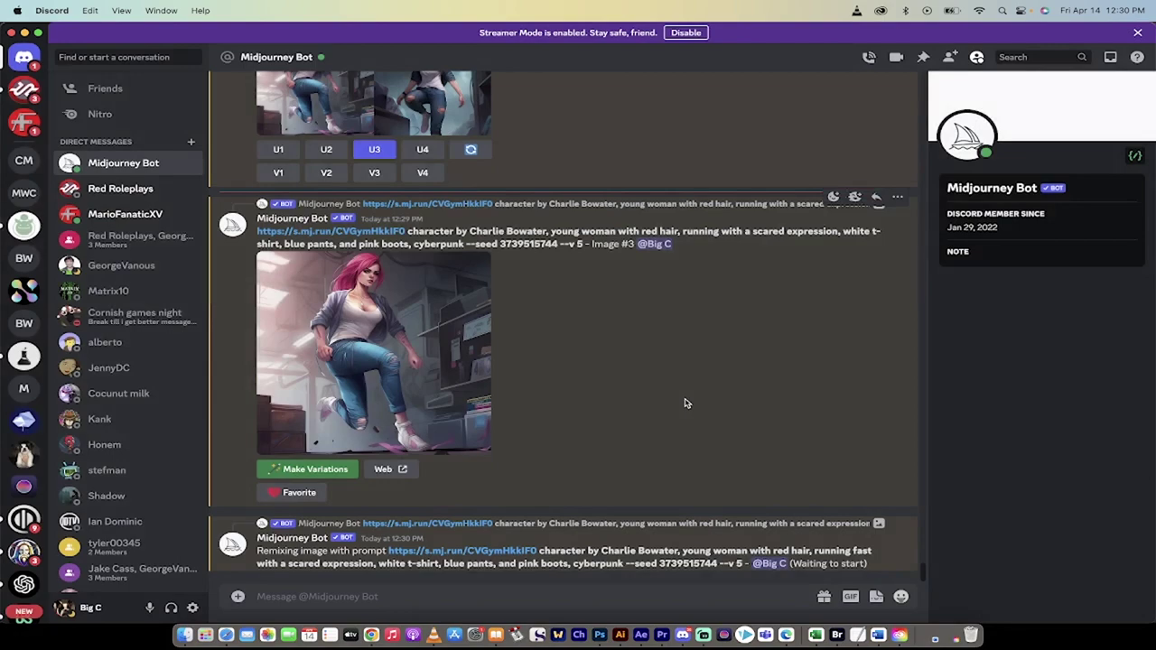